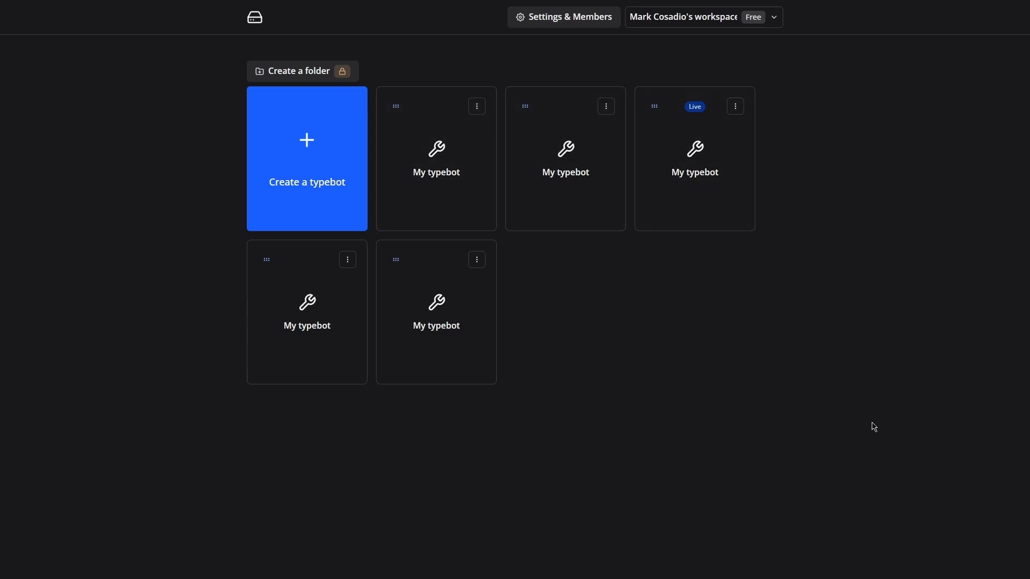
Create a new typebot starting from scratch.
{"action": "left_click", "coordinate": [306, 188]}
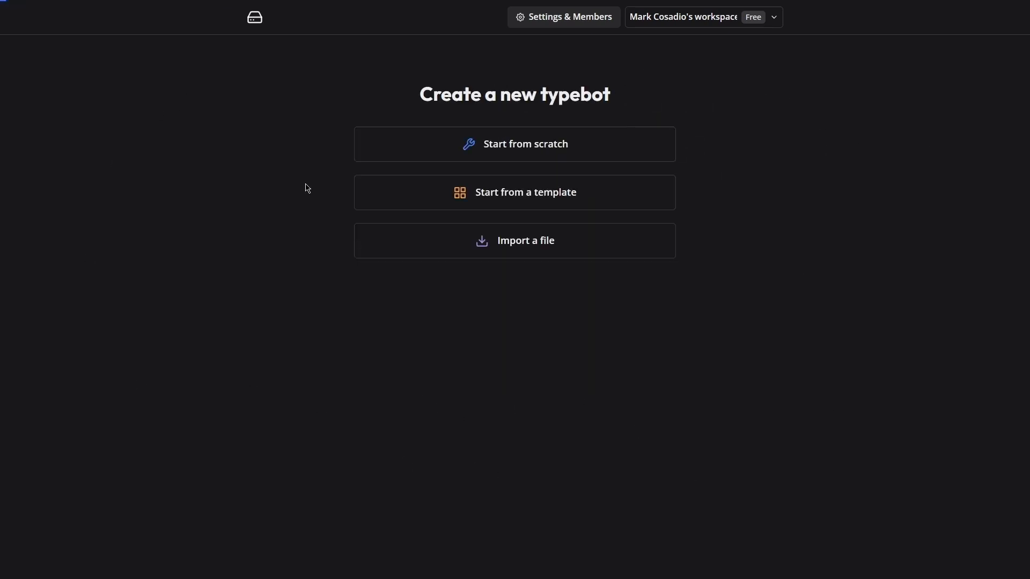
{"action": "left_click", "coordinate": [537, 159]}
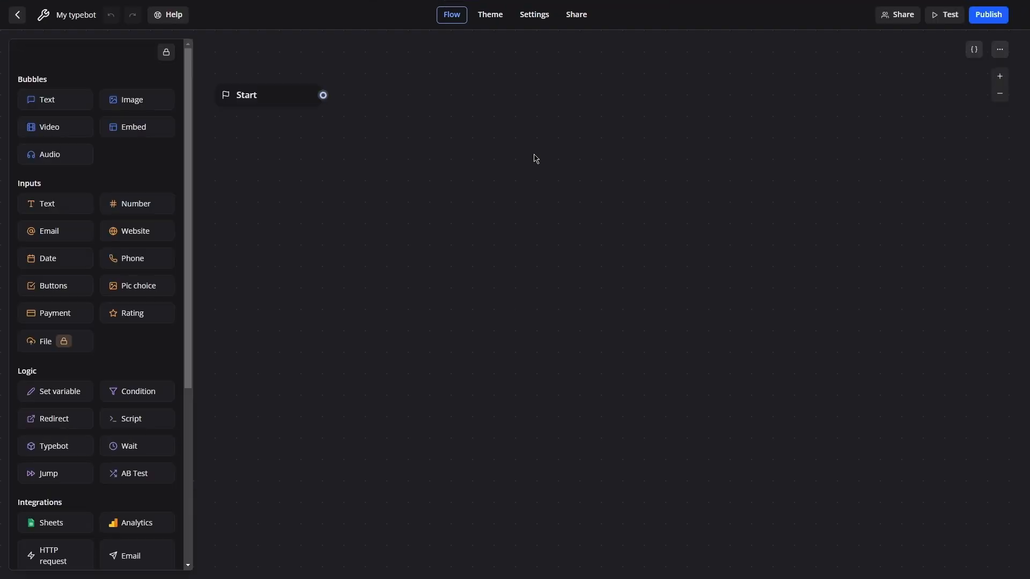
Switch to the TestTypeBot Google Sheet and examine its Name, Email and Age header columns.
{"action": "key", "text": "alt+Tab"}
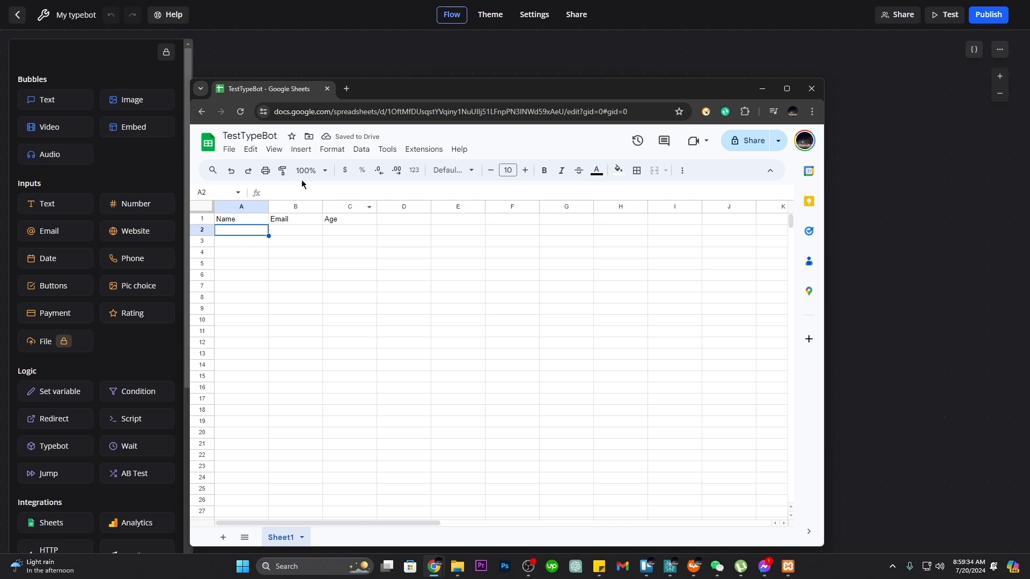
{"action": "left_click", "coordinate": [242, 136]}
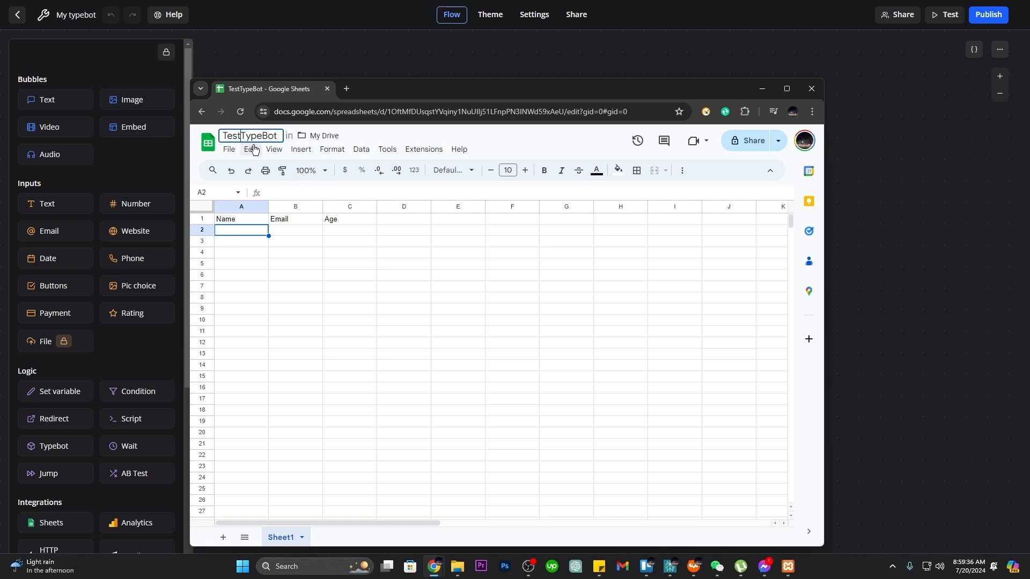
{"action": "left_click", "coordinate": [319, 264]}
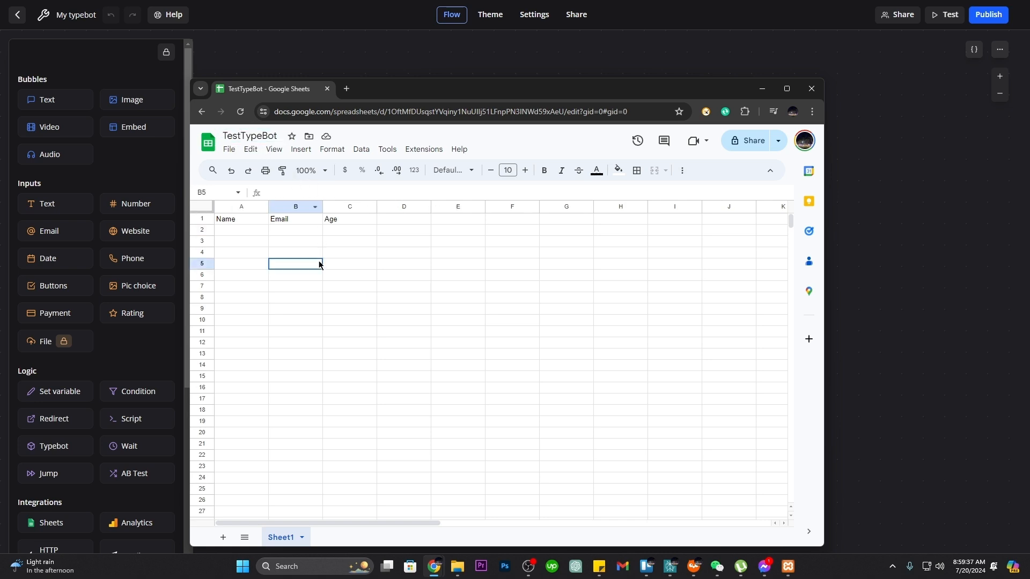
{"action": "left_click", "coordinate": [234, 224]}
{"action": "left_click", "coordinate": [288, 224]}
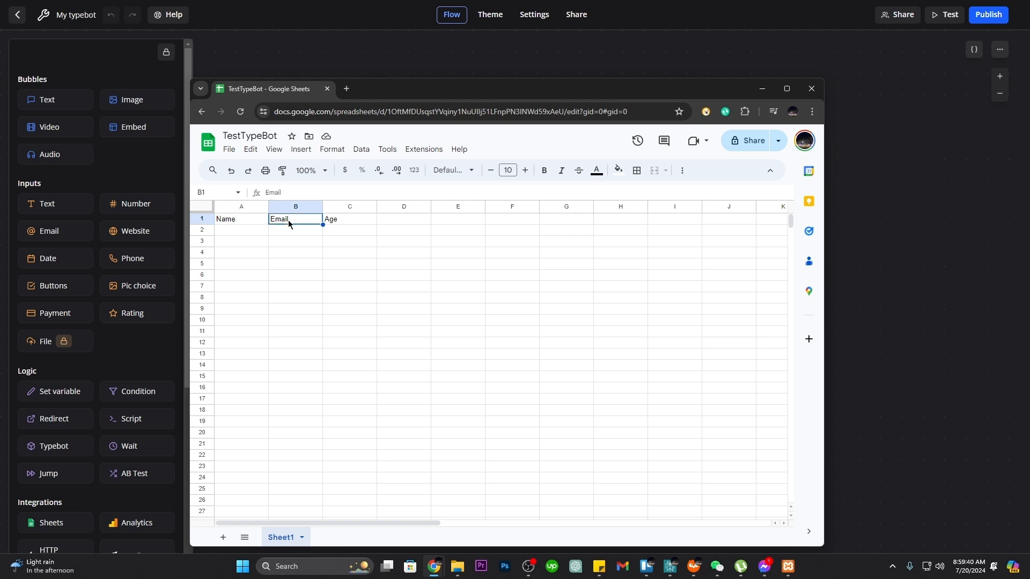
{"action": "left_click", "coordinate": [338, 224]}
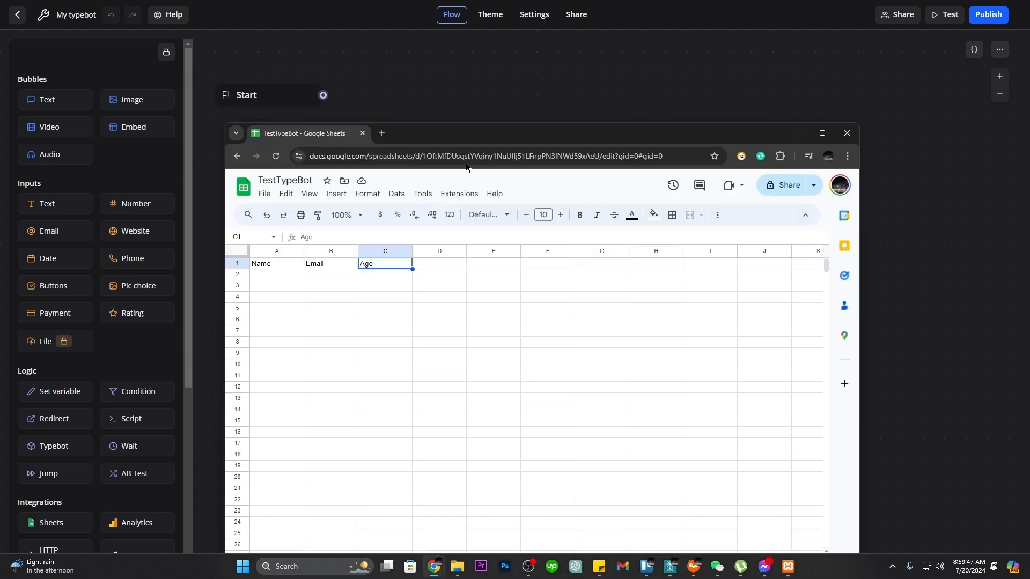
{"action": "left_click_drag", "start_coordinate": [440, 141], "coordinate": [461, 191]}
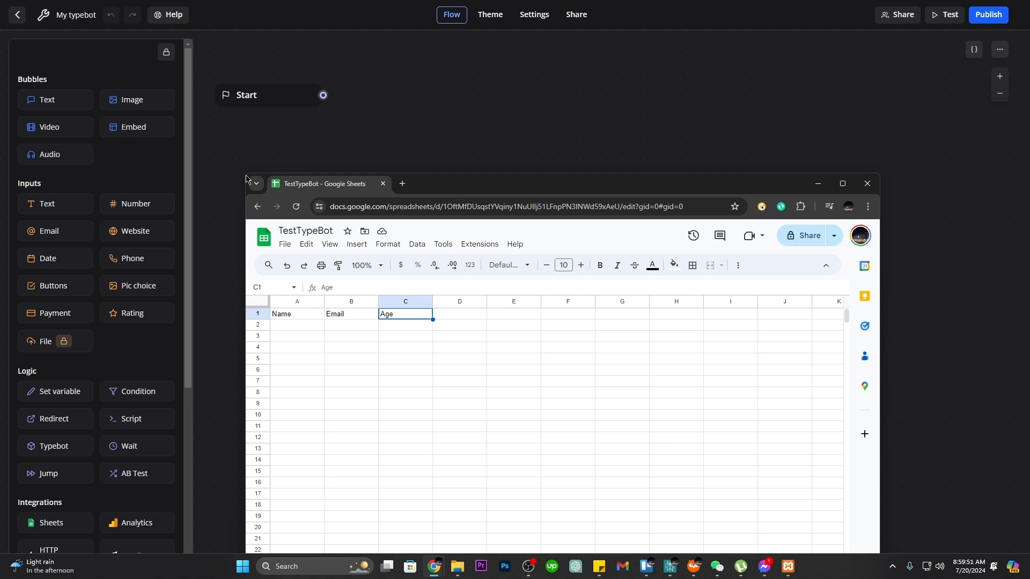
{"action": "left_click", "coordinate": [411, 114]}
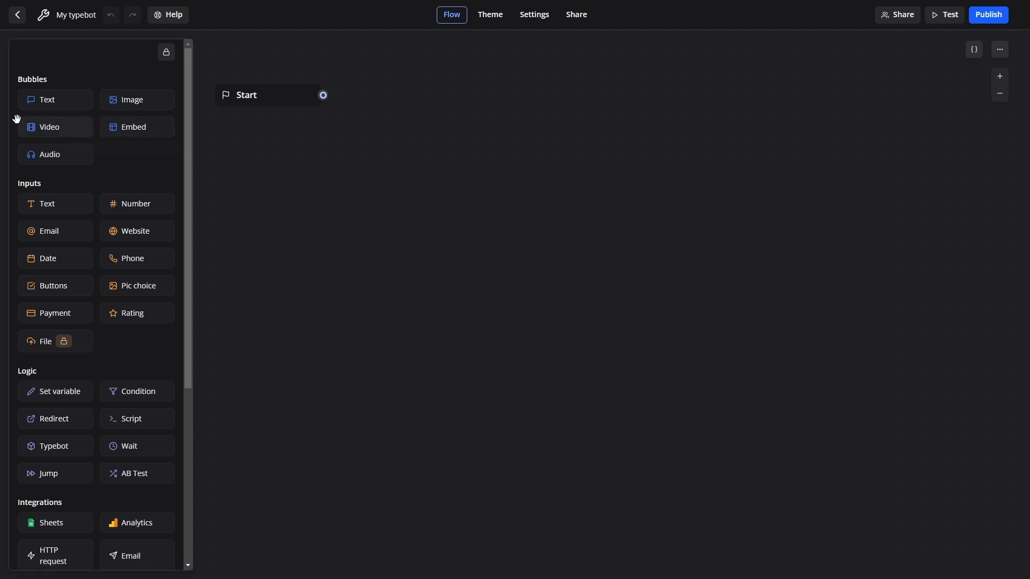
Add a text bubble in a new group asking "What is your name?".
{"action": "left_click_drag", "start_coordinate": [46, 99], "coordinate": [358, 173]}
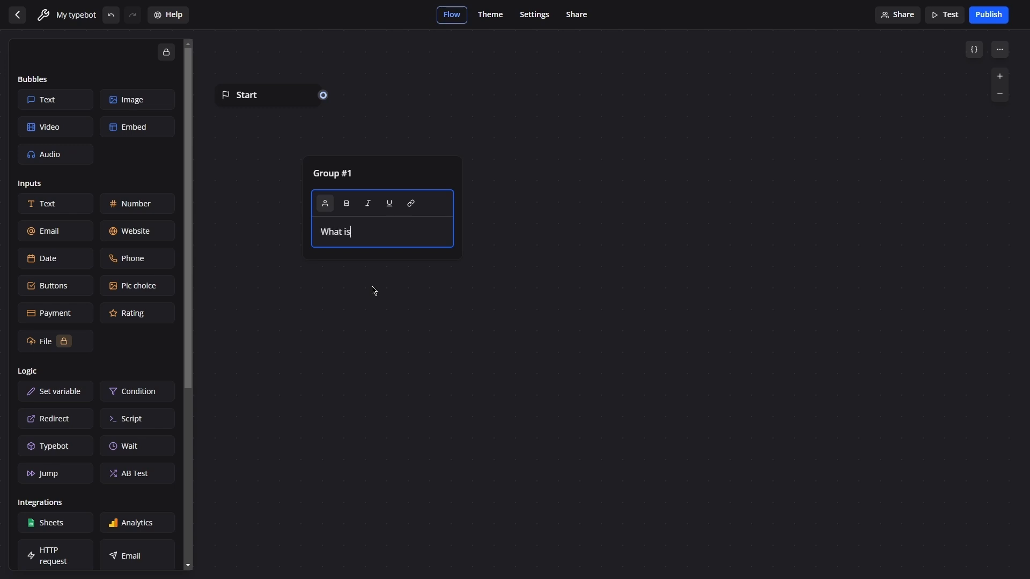
{"action": "type", "text": "What is your name?"}
Add a Text input below the question and save its answer in a new variable named name.
{"action": "left_click_drag", "start_coordinate": [46, 204], "coordinate": [383, 240]}
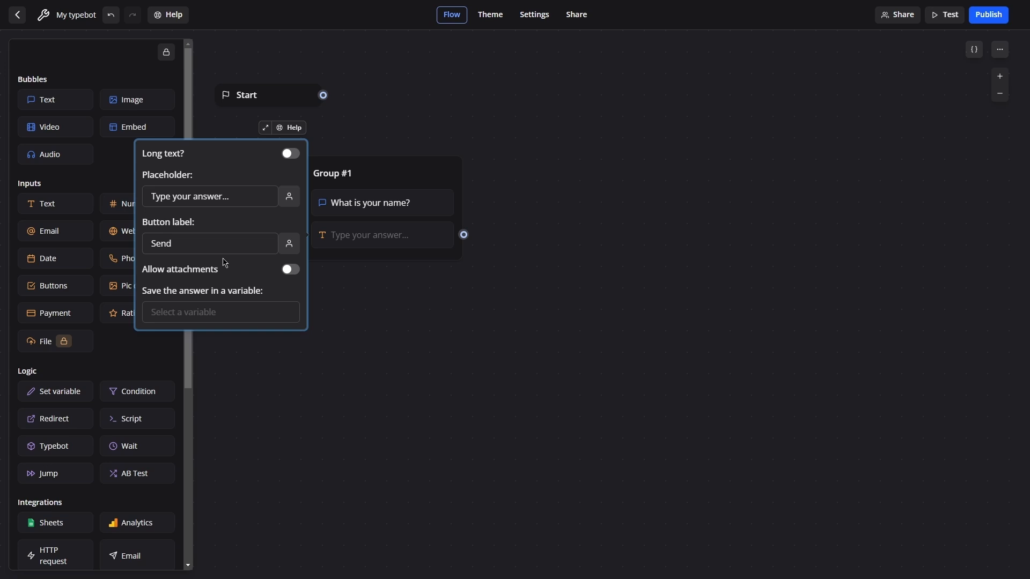
{"action": "left_click", "coordinate": [214, 313]}
{"action": "type", "text": "name"}
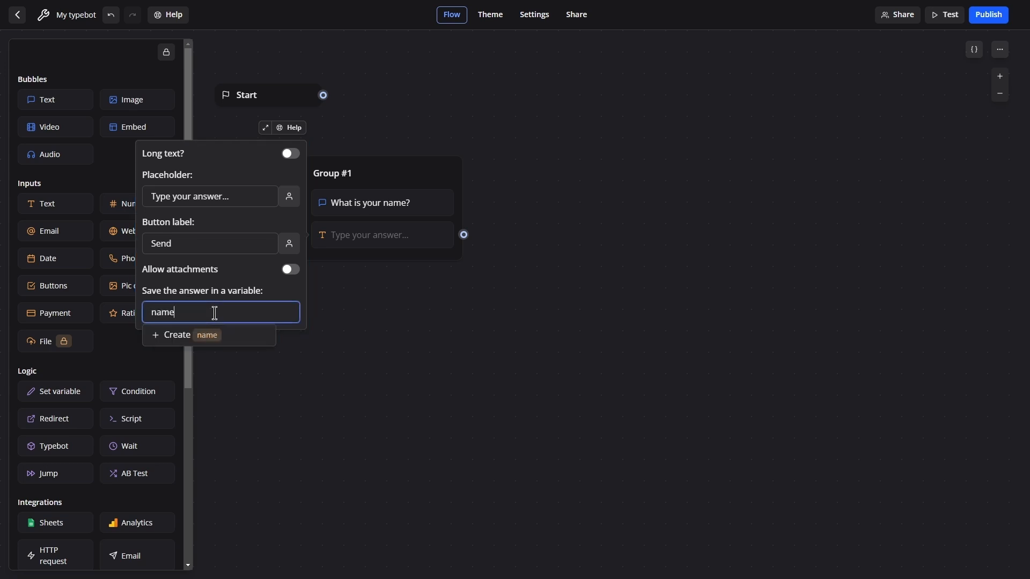
{"action": "left_click", "coordinate": [179, 342]}
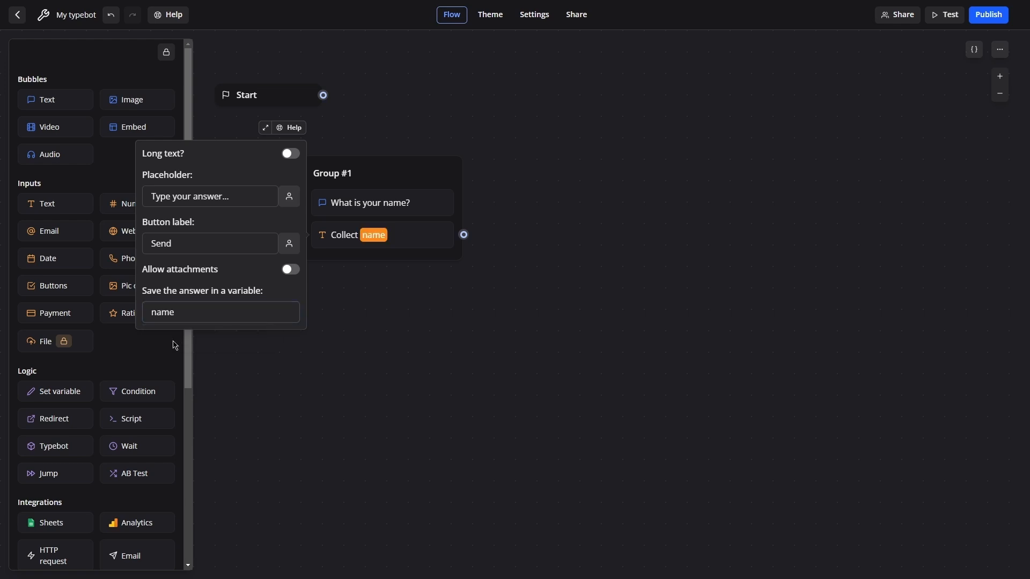
{"action": "left_click", "coordinate": [408, 131]}
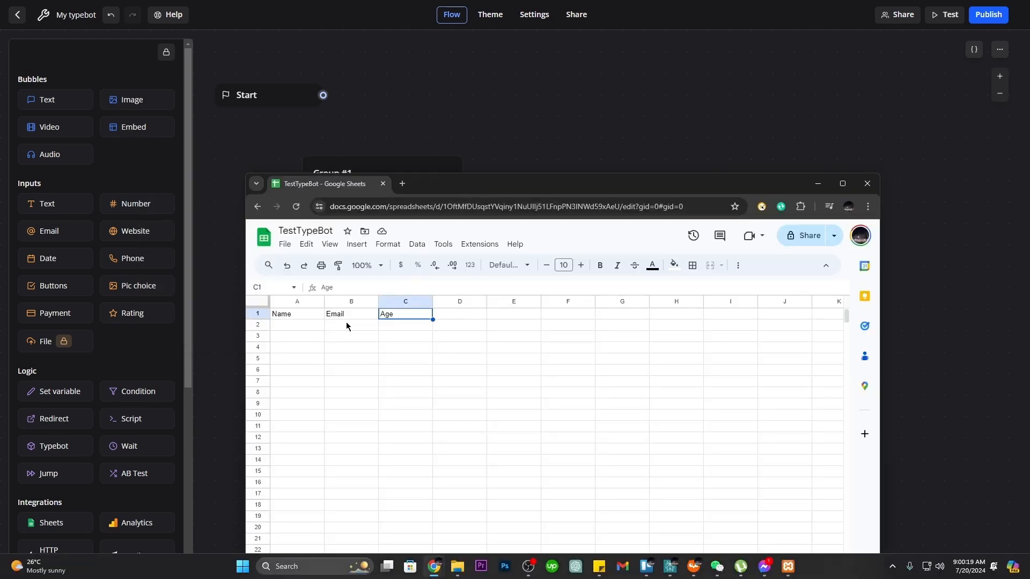
{"action": "left_click", "coordinate": [352, 316]}
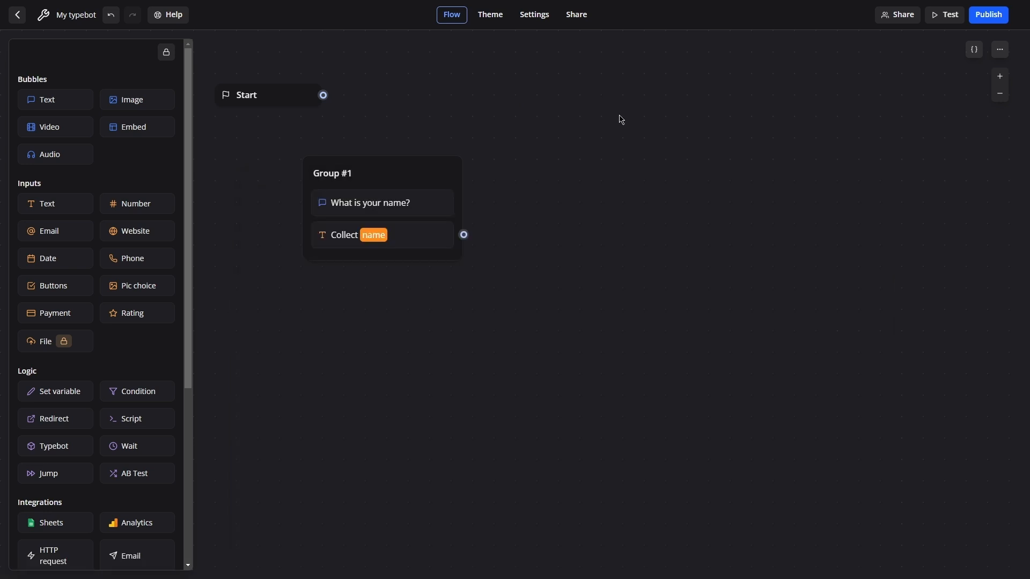
Add a text bubble in a second group asking "What is your email address?".
{"action": "left_click_drag", "start_coordinate": [49, 102], "coordinate": [575, 179]}
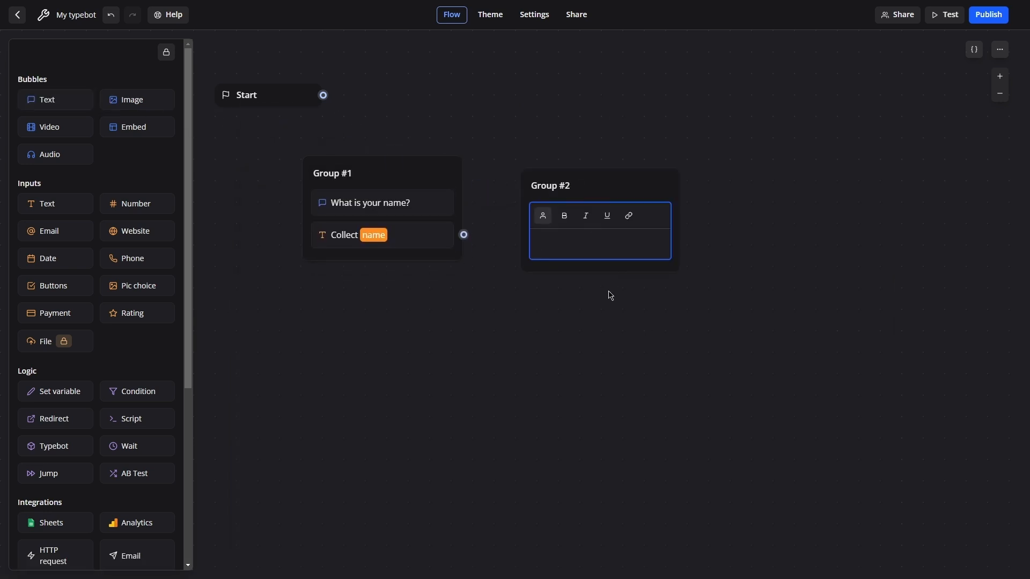
{"action": "type", "text": "What is your email address?"}
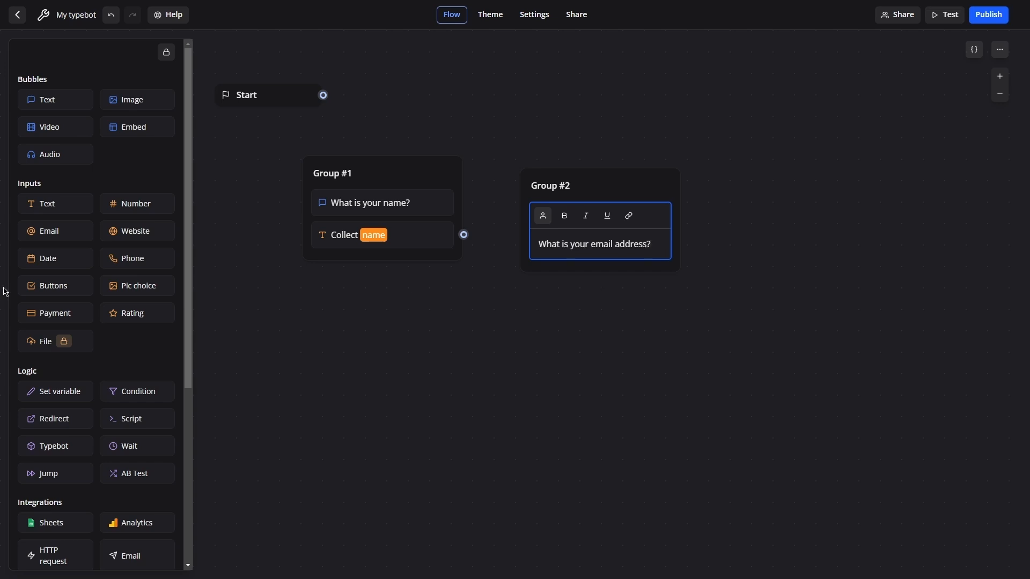
Add an Email input below it and save the answer in a new variable named email.
{"action": "left_click_drag", "start_coordinate": [25, 232], "coordinate": [578, 252]}
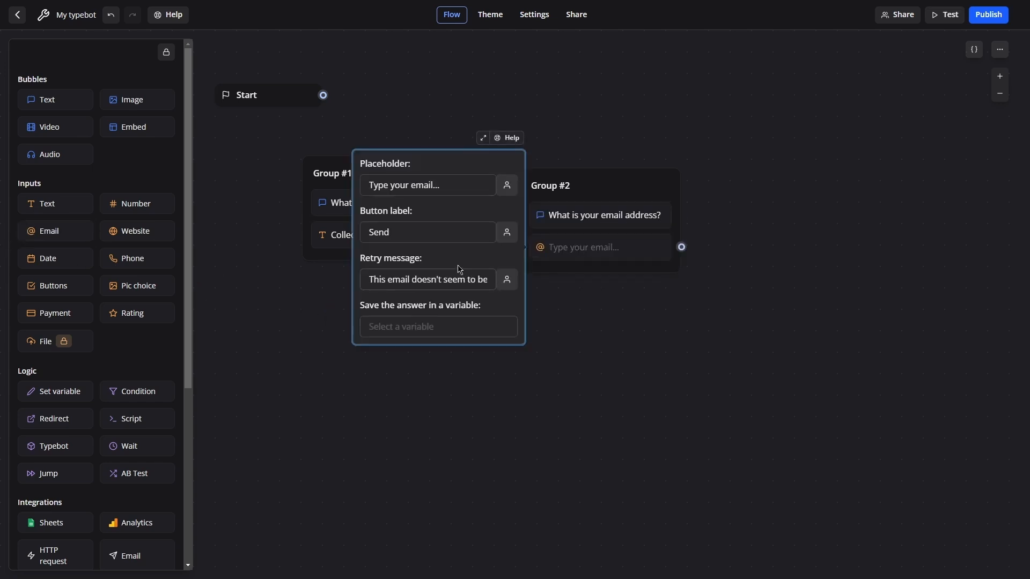
{"action": "left_click", "coordinate": [430, 327]}
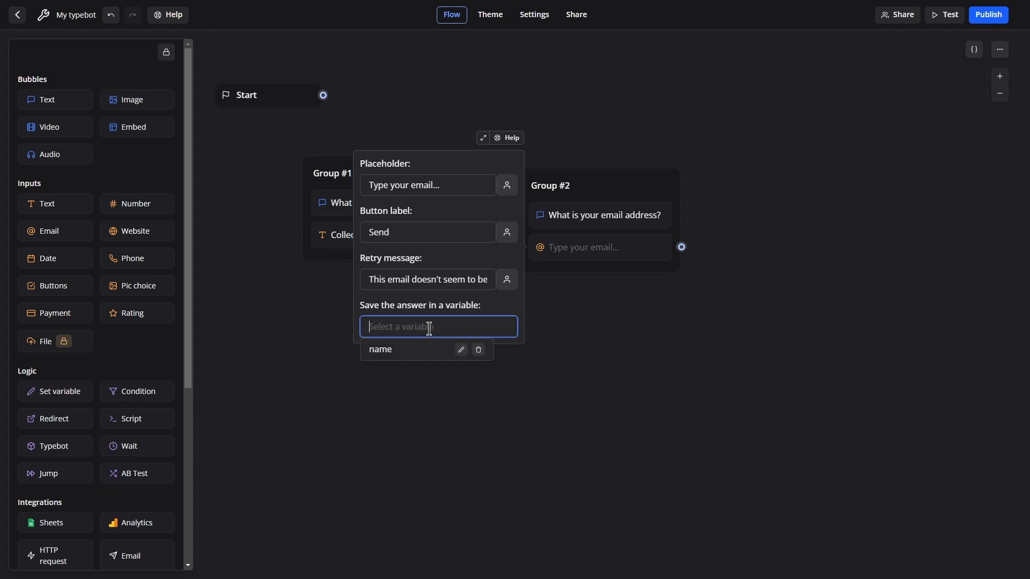
{"action": "type", "text": "email"}
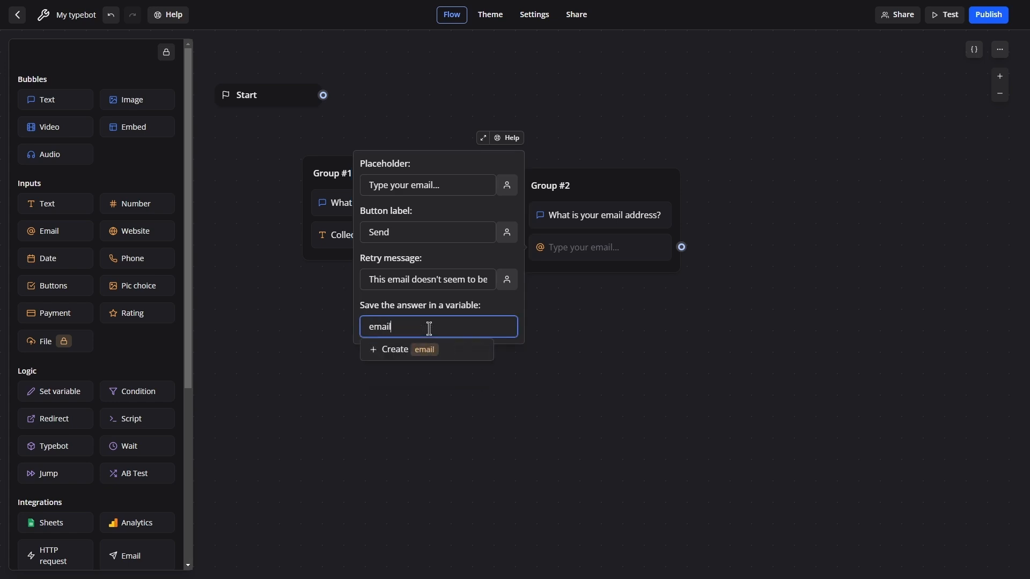
{"action": "left_click", "coordinate": [438, 349]}
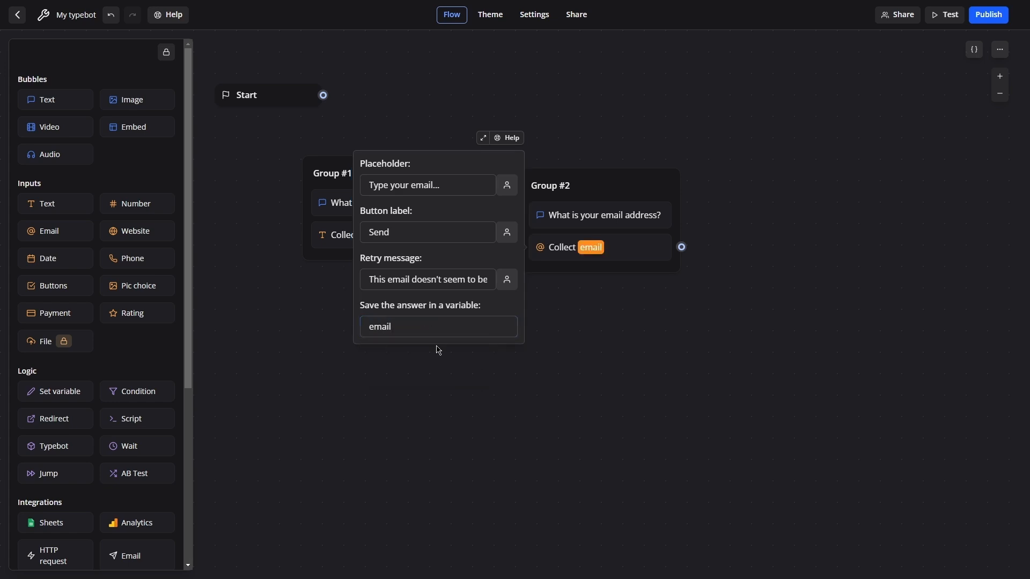
{"action": "left_click", "coordinate": [619, 336]}
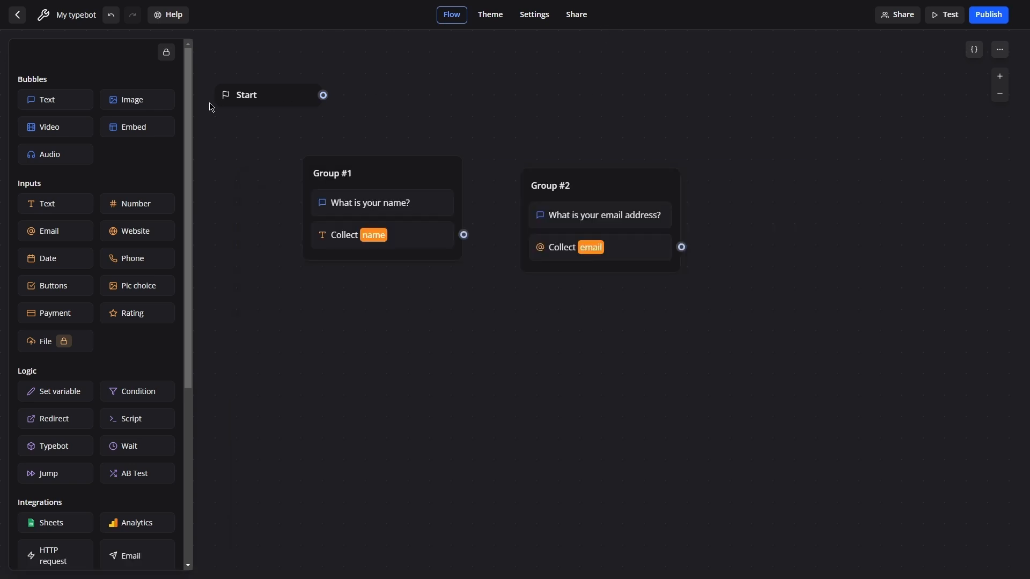
Add a text bubble in a third group asking "How old are you?".
{"action": "left_click_drag", "start_coordinate": [43, 100], "coordinate": [788, 210]}
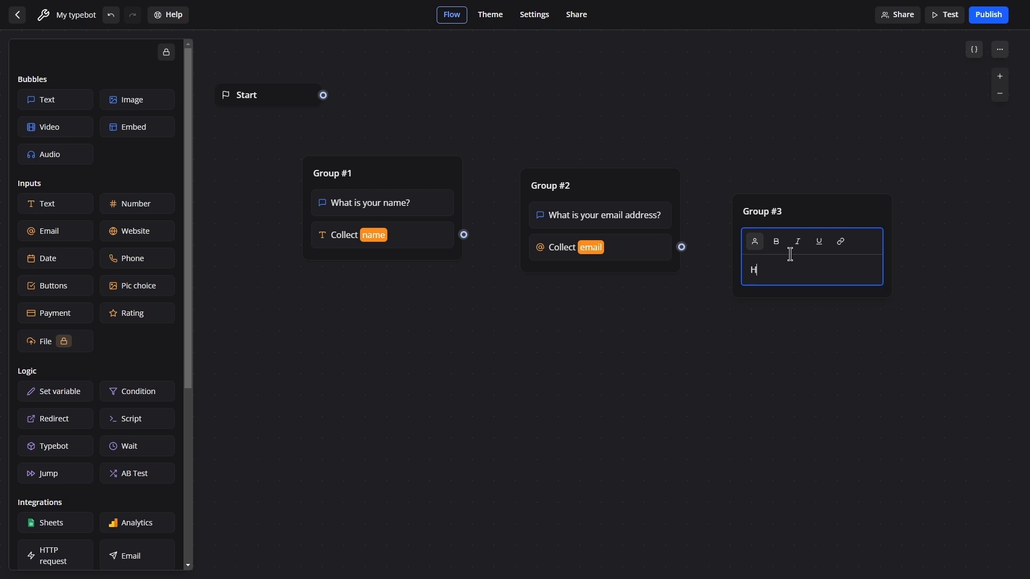
{"action": "type", "text": "How old are you?"}
Add a Number input below it saving the answer in a new variable named age, and nudge Group #3 upward.
{"action": "left_click_drag", "start_coordinate": [138, 209], "coordinate": [810, 275]}
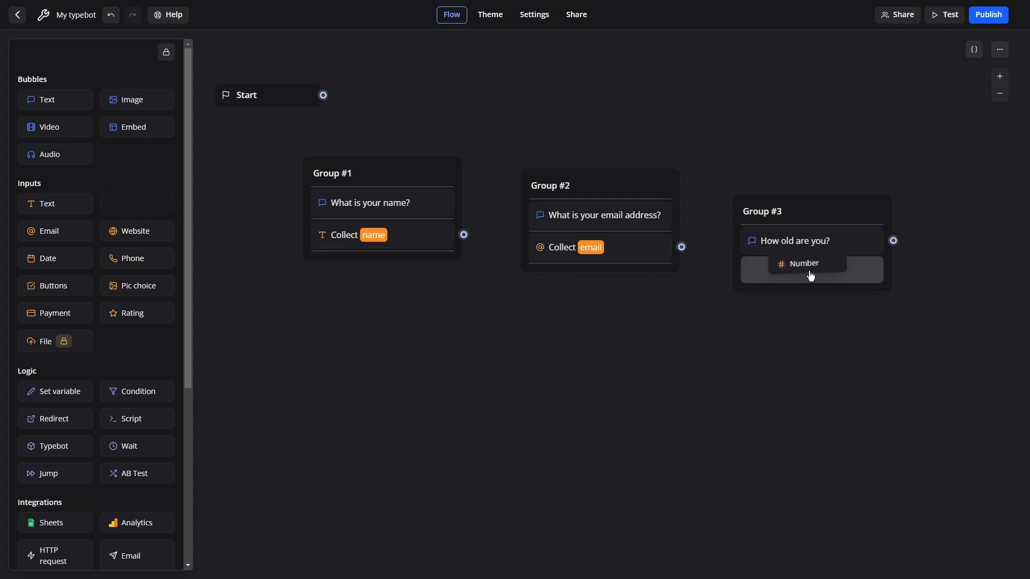
{"action": "scroll", "coordinate": [654, 283], "scroll_direction": "down", "scroll_amount": 1}
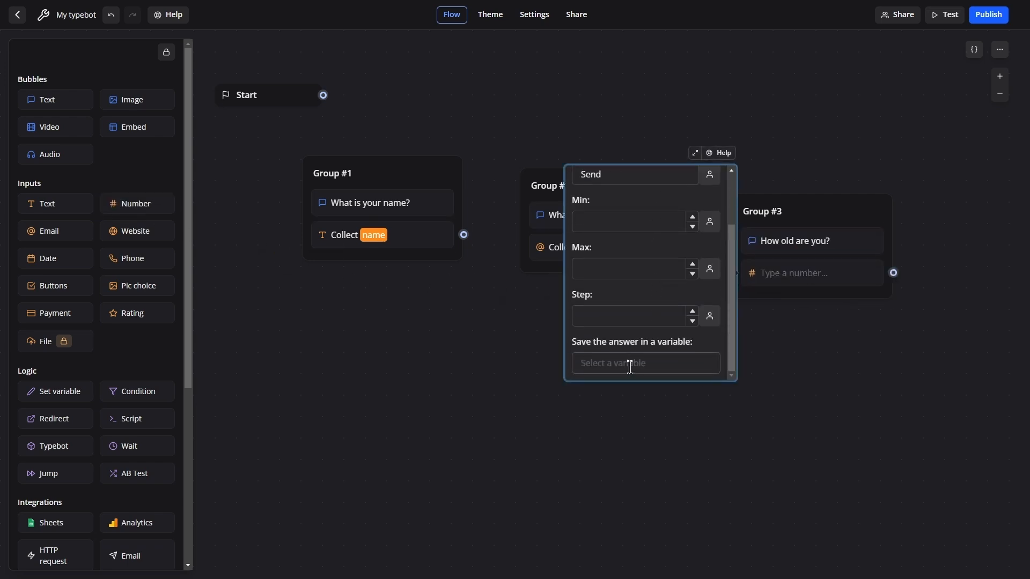
{"action": "left_click", "coordinate": [630, 368]}
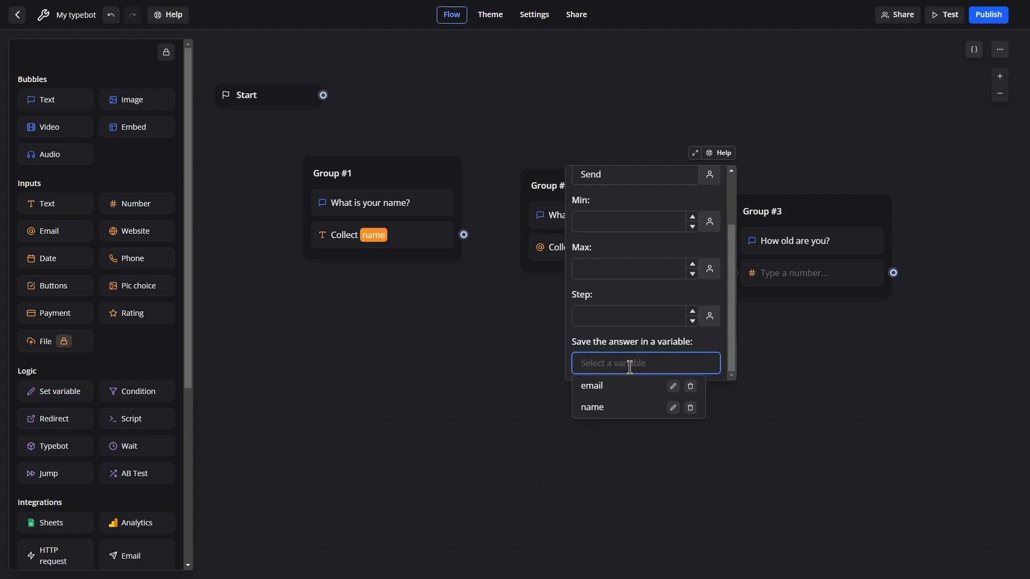
{"action": "type", "text": "age"}
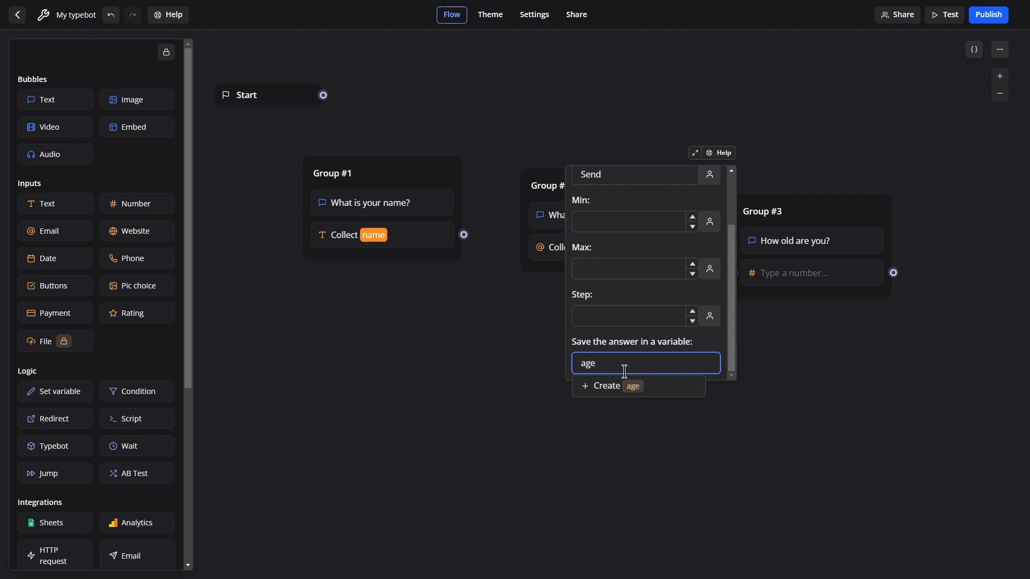
{"action": "left_click", "coordinate": [607, 387]}
{"action": "left_click", "coordinate": [848, 131]}
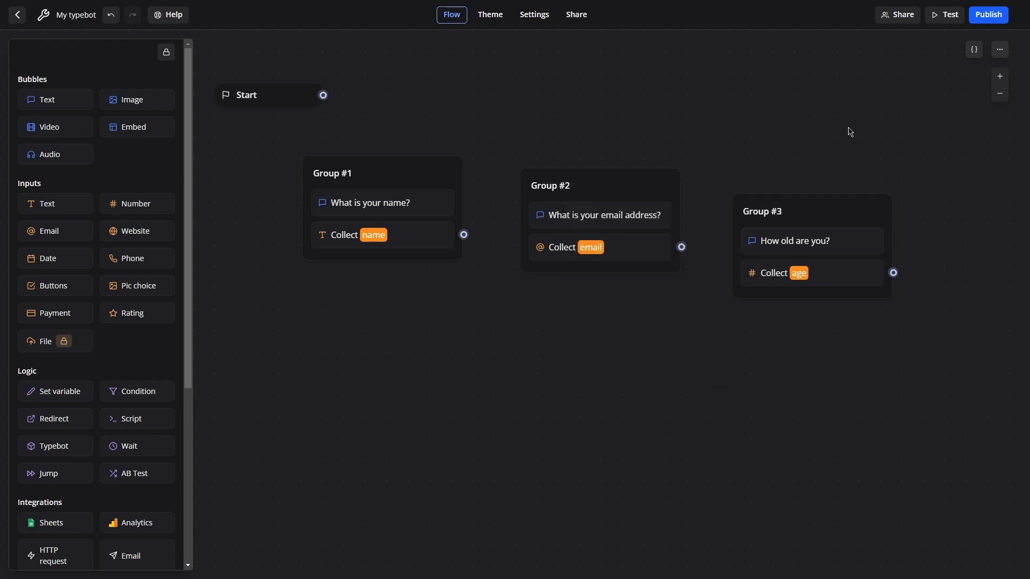
{"action": "left_click_drag", "start_coordinate": [829, 210], "coordinate": [829, 188]}
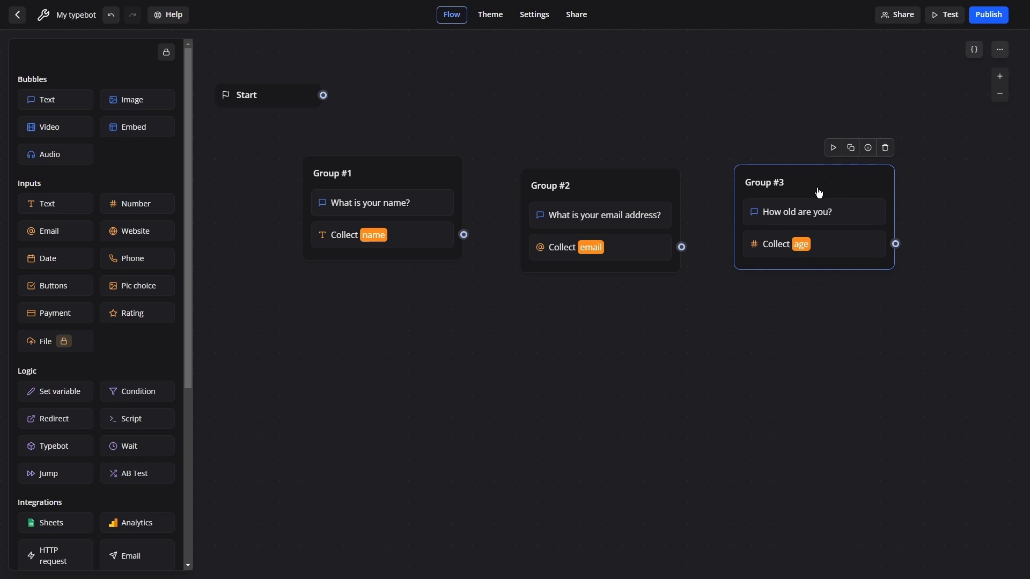
Check the spreadsheet's column headers and return to the flow editor.
{"action": "key", "text": "alt+Tab"}
{"action": "left_click_drag", "start_coordinate": [537, 188], "coordinate": [559, 279]}
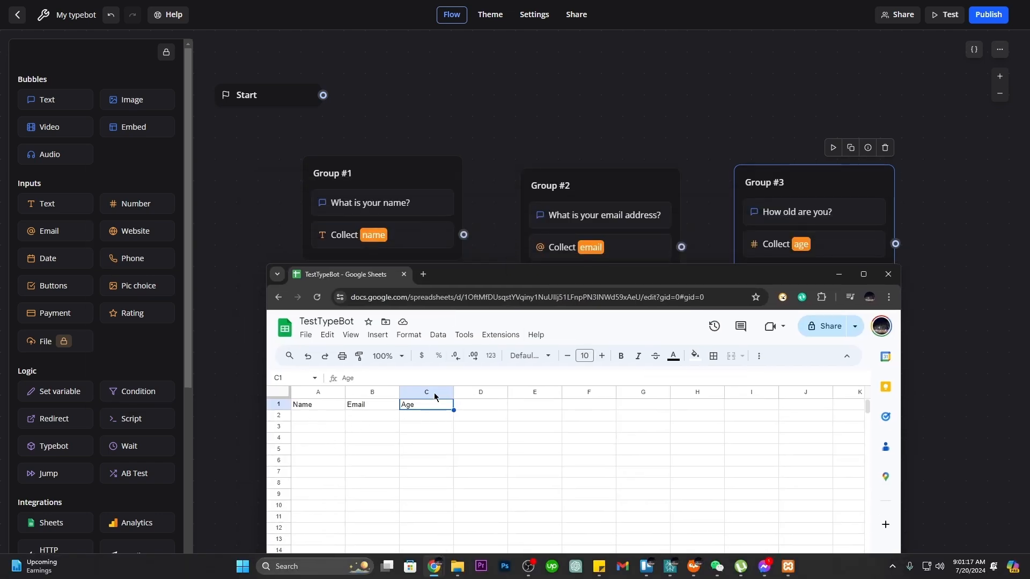
{"action": "left_click", "coordinate": [656, 77]}
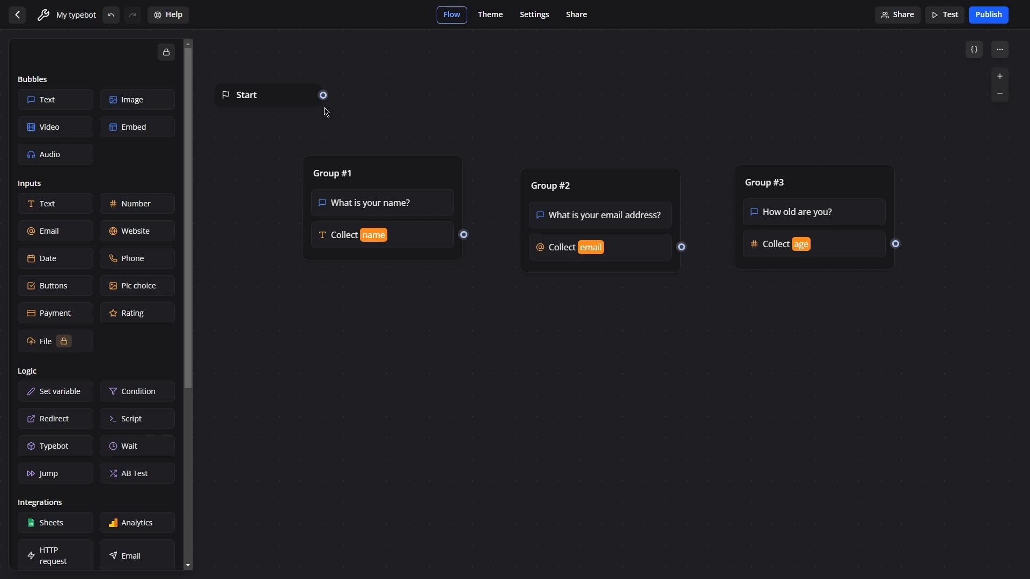
Connect Start to Group #1, Group #1 to Group #2, and Group #2 to Group #3.
{"action": "left_click_drag", "start_coordinate": [324, 95], "coordinate": [380, 168]}
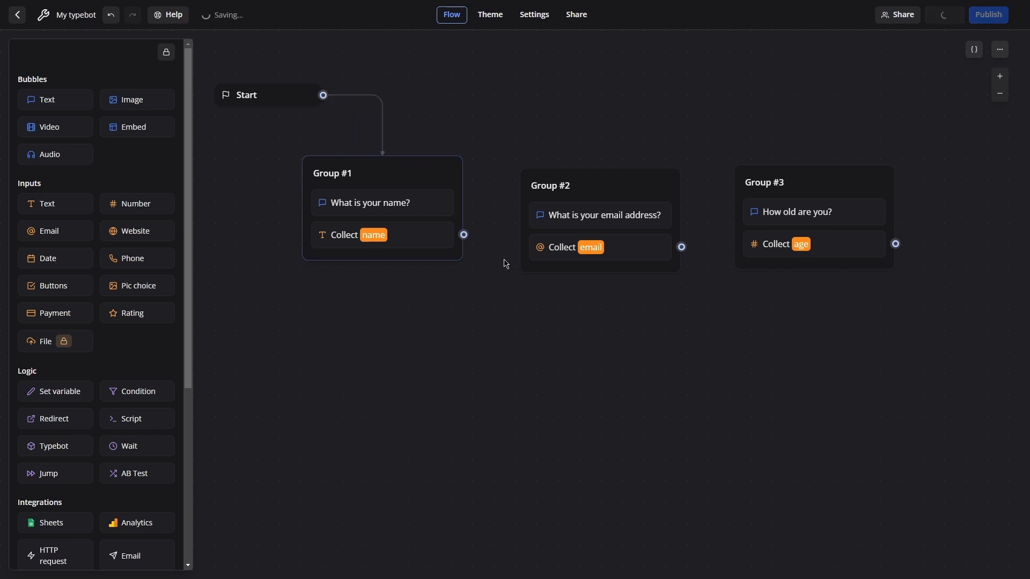
{"action": "left_click_drag", "start_coordinate": [464, 235], "coordinate": [531, 185]}
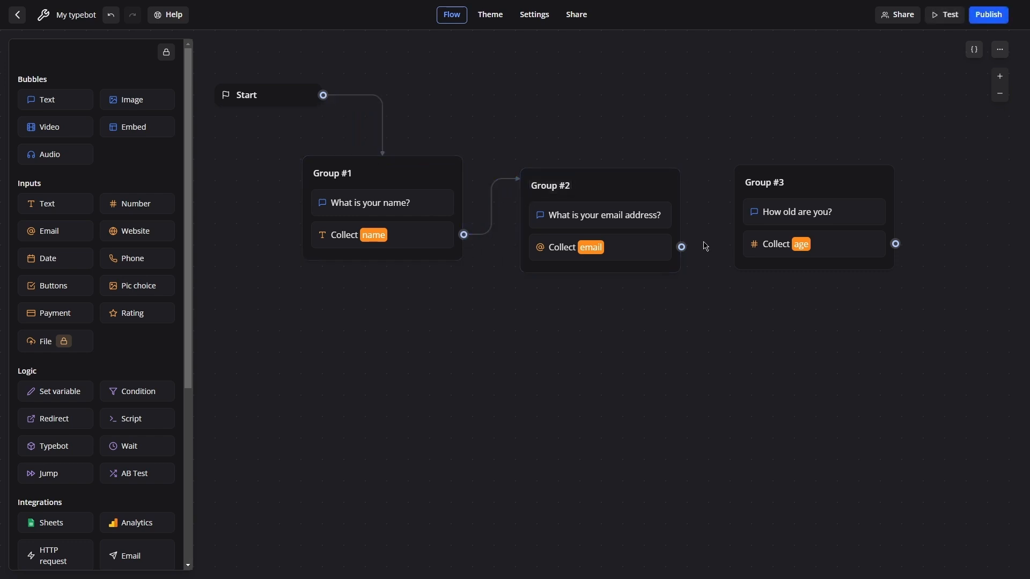
{"action": "left_click_drag", "start_coordinate": [683, 248], "coordinate": [743, 176]}
Add a Google Sheets integration block in a new group below Group #3.
{"action": "scroll", "coordinate": [151, 356], "scroll_direction": "down", "scroll_amount": 5}
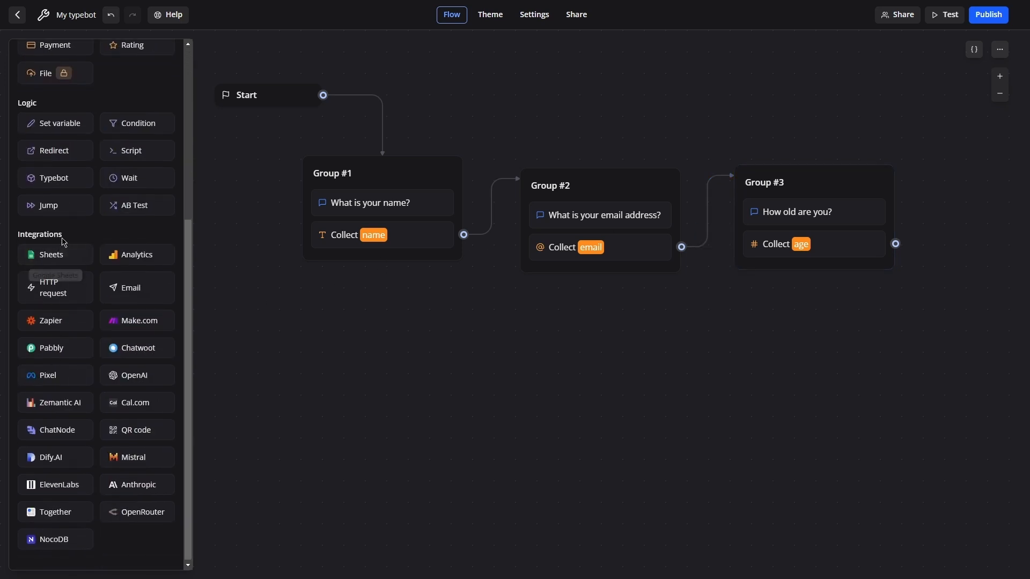
{"action": "left_click_drag", "start_coordinate": [49, 255], "coordinate": [887, 391]}
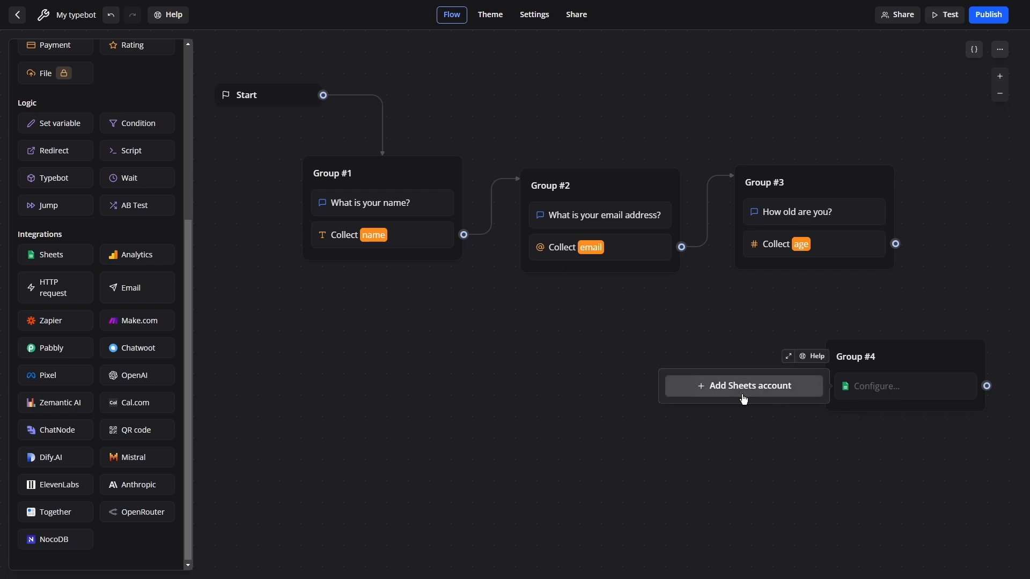
Connect a Google account to the Sheets block, granting Typebot access to the account.
{"action": "left_click", "coordinate": [739, 392]}
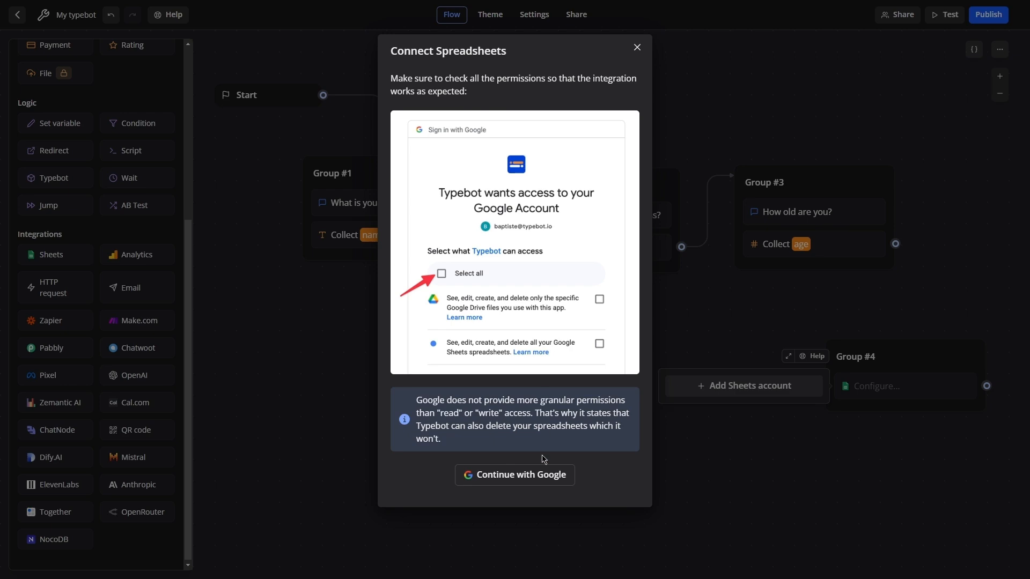
{"action": "left_click", "coordinate": [515, 482]}
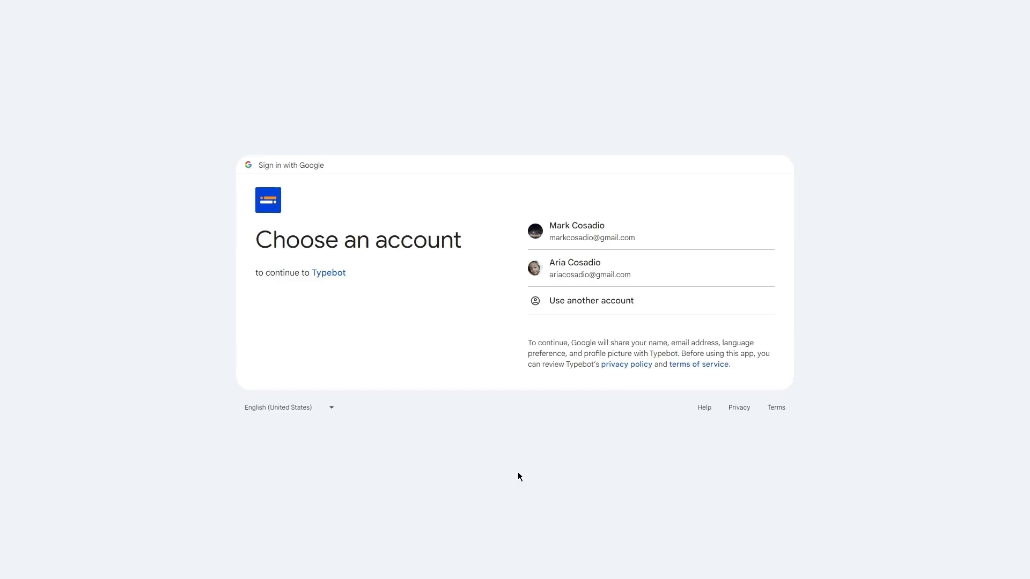
{"action": "left_click", "coordinate": [612, 234]}
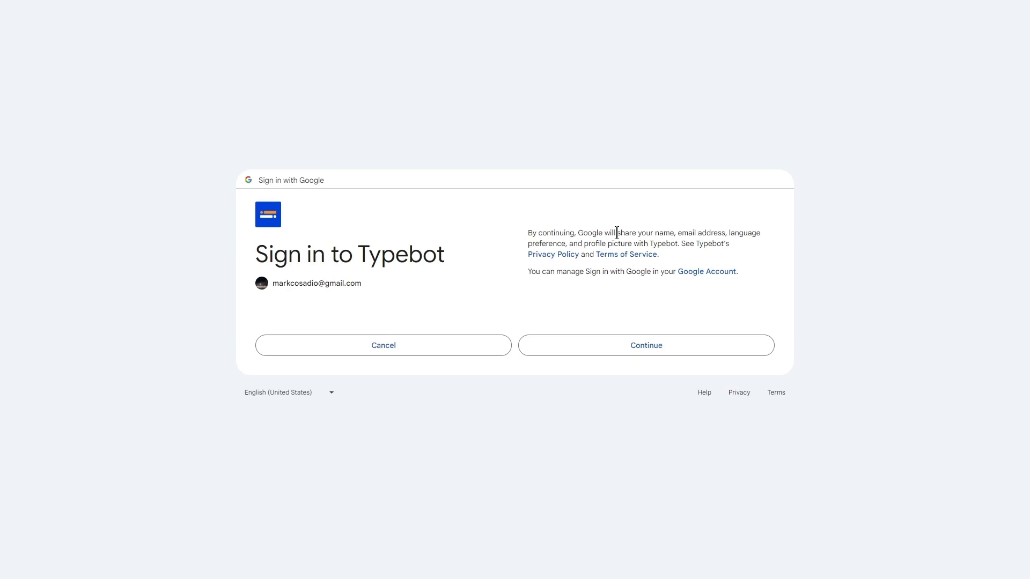
{"action": "left_click", "coordinate": [616, 356]}
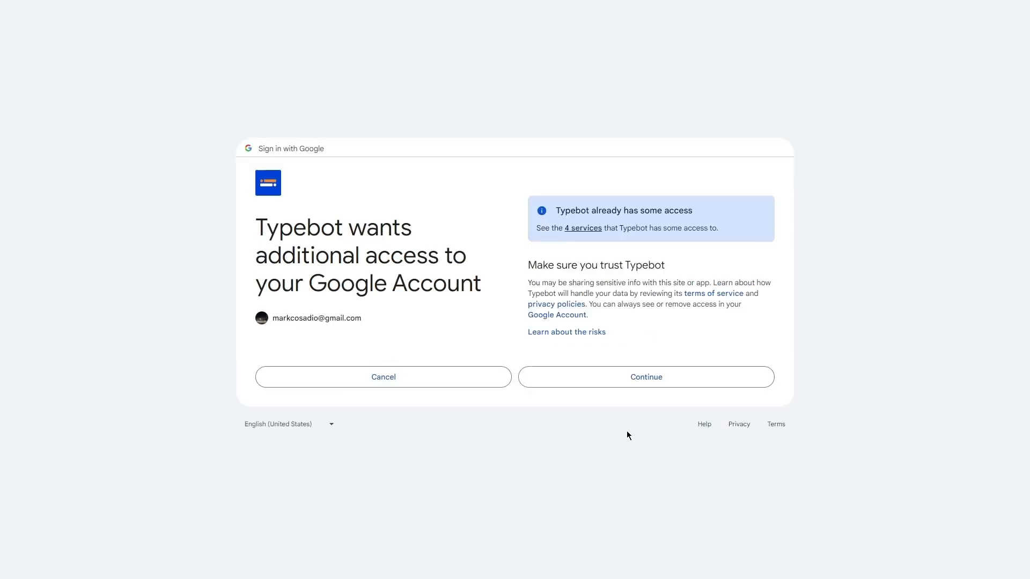
{"action": "left_click", "coordinate": [658, 378]}
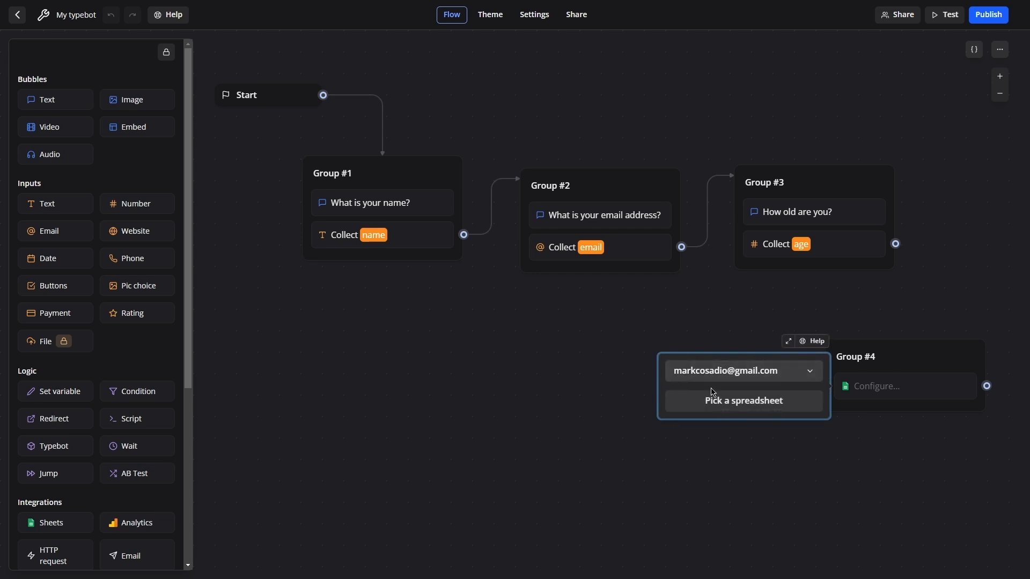
Pick the TestTypeBot spreadsheet and its Sheet1 sheet for the block, checking the sheet's tab name in the spreadsheet.
{"action": "left_click", "coordinate": [733, 406]}
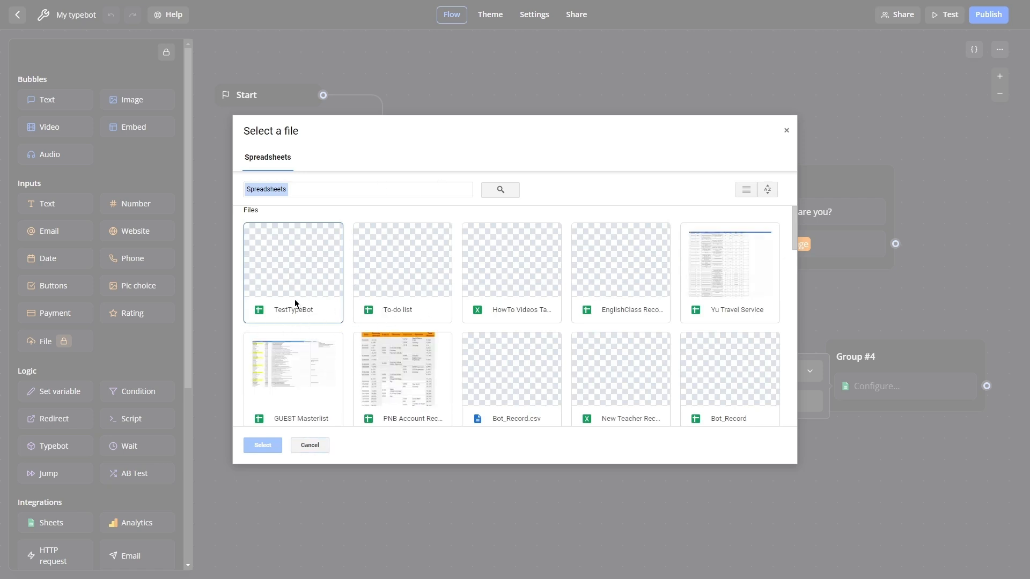
{"action": "left_click", "coordinate": [290, 270]}
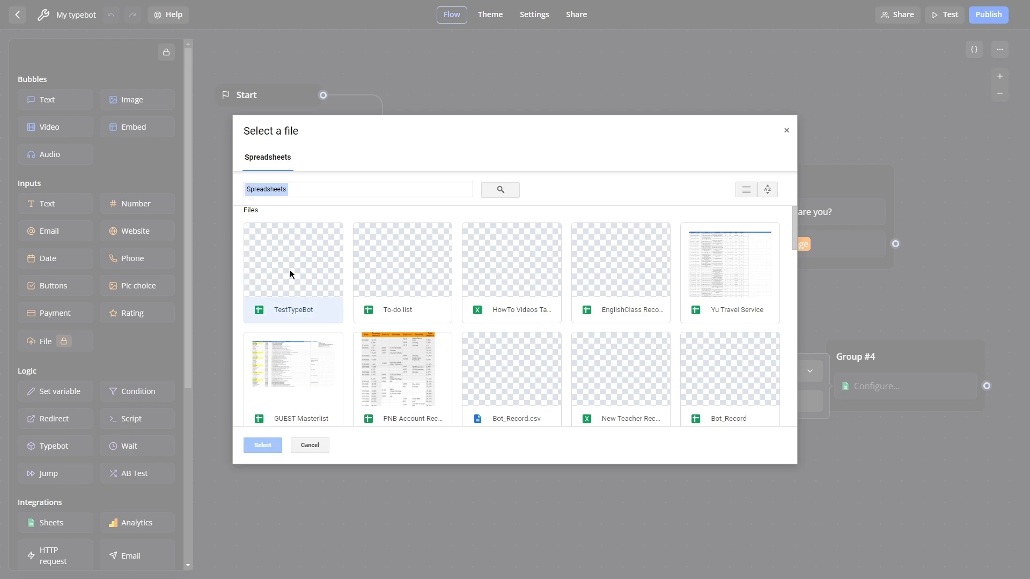
{"action": "left_click", "coordinate": [263, 445]}
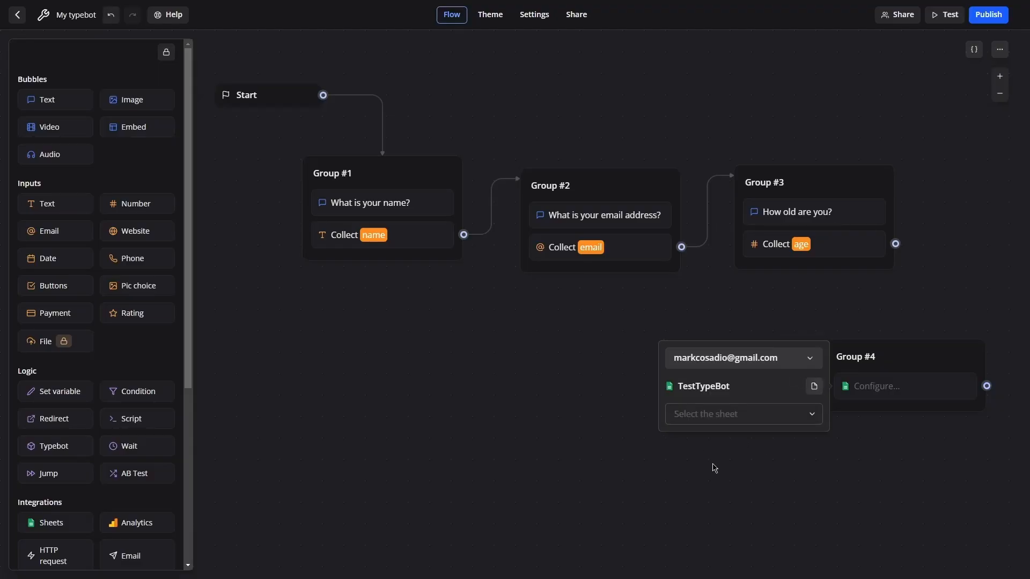
{"action": "left_click", "coordinate": [734, 417]}
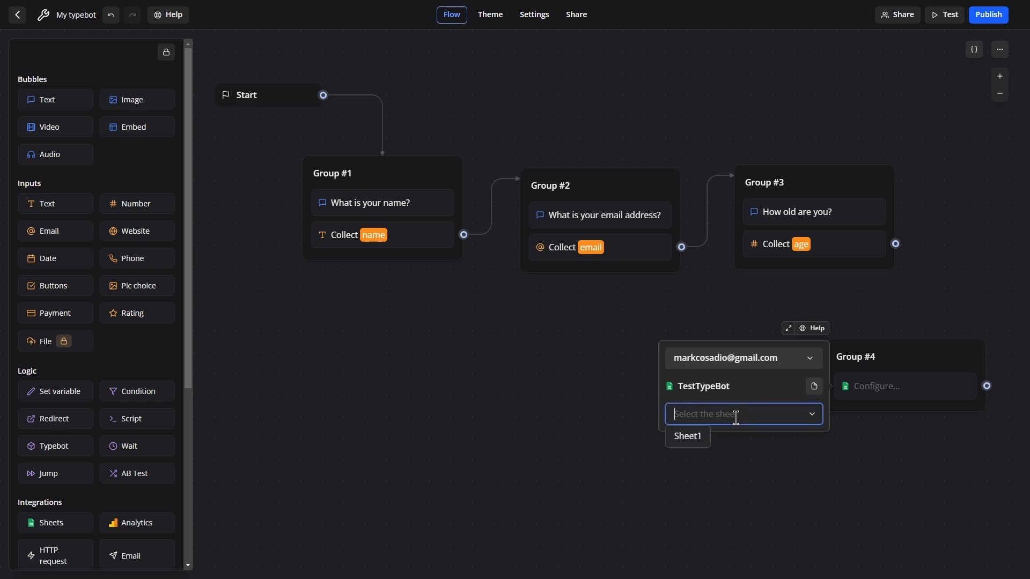
{"action": "key", "text": "alt+Tab"}
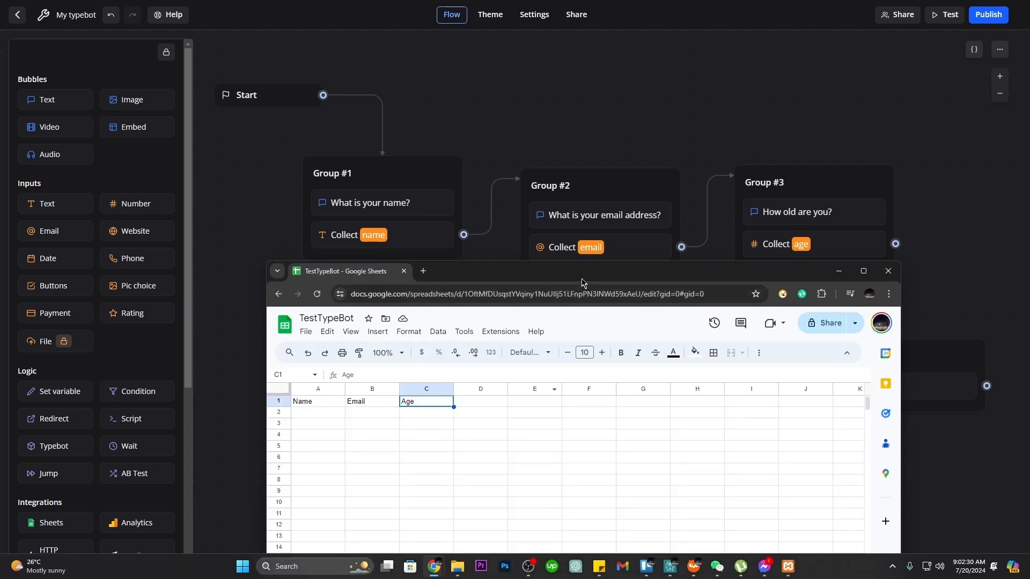
{"action": "left_click_drag", "start_coordinate": [582, 285], "coordinate": [590, 63]}
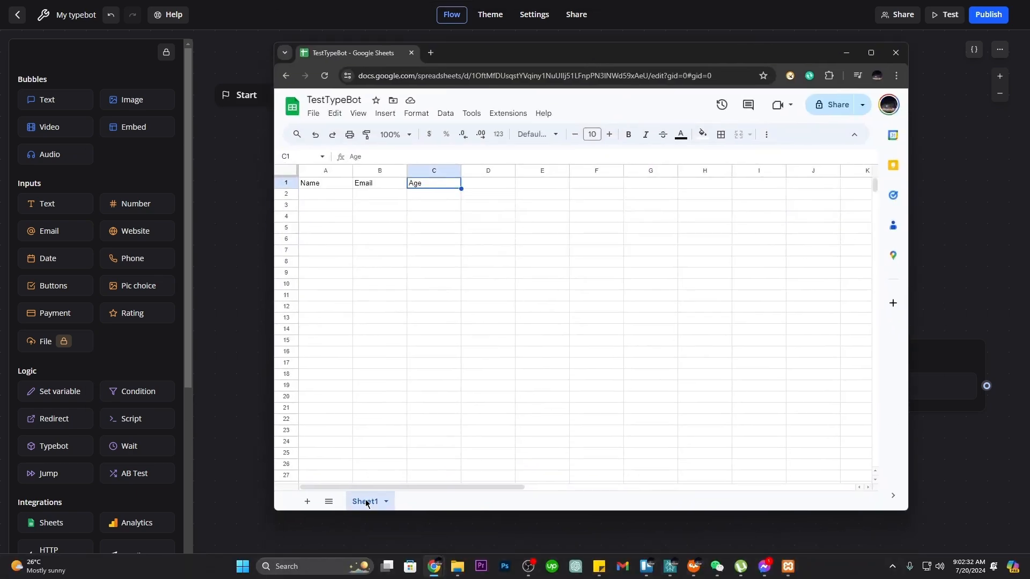
{"action": "key", "text": "alt+Tab"}
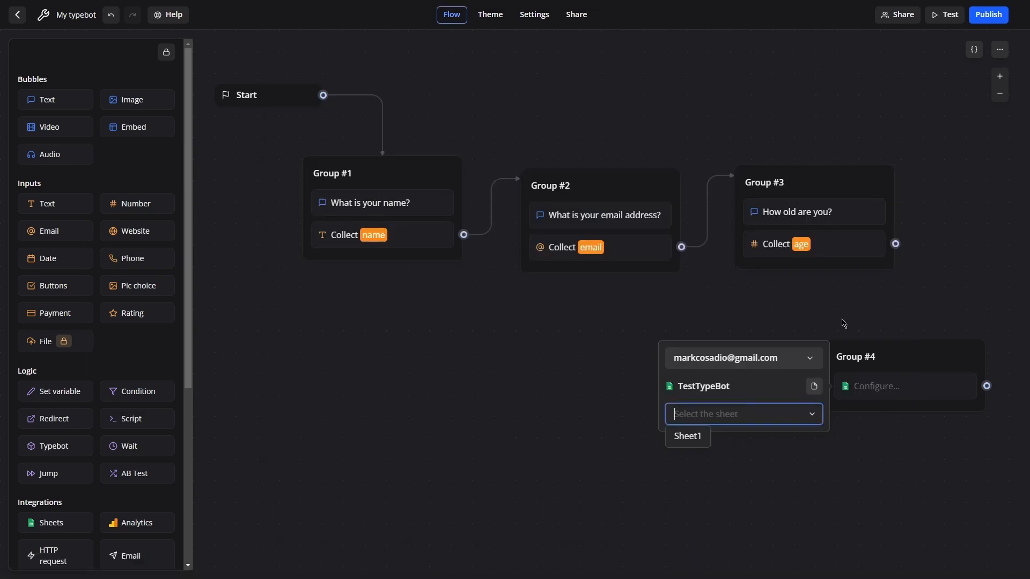
{"action": "left_click", "coordinate": [686, 439]}
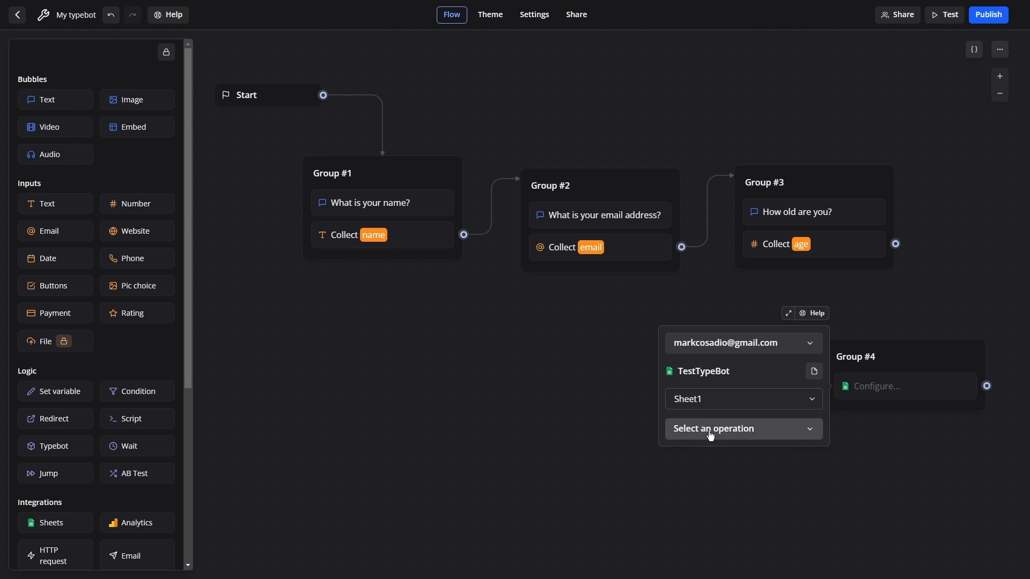
Set the operation to Insert a row and map the Name column to the name variable.
{"action": "left_click", "coordinate": [710, 435]}
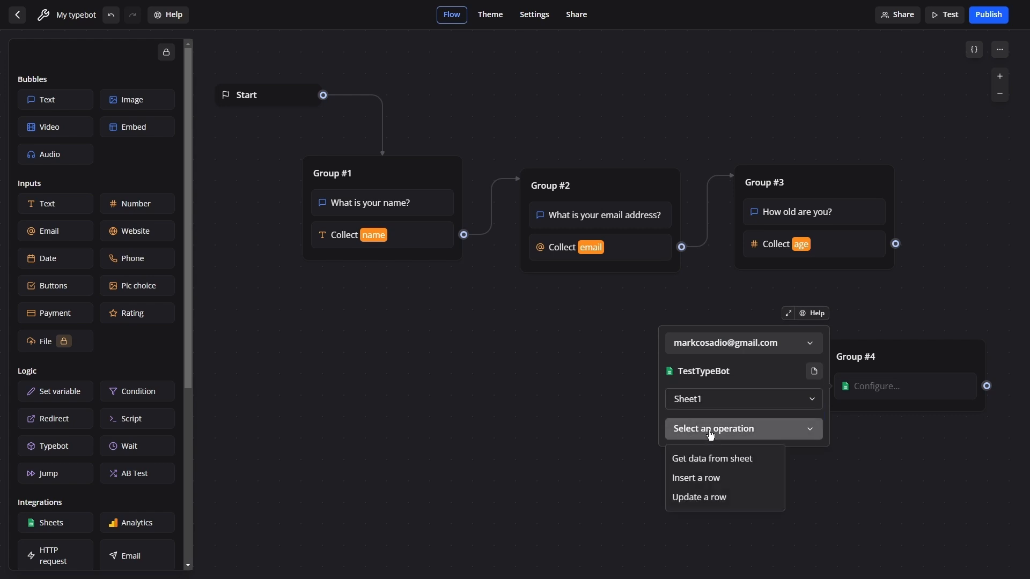
{"action": "left_click", "coordinate": [695, 479]}
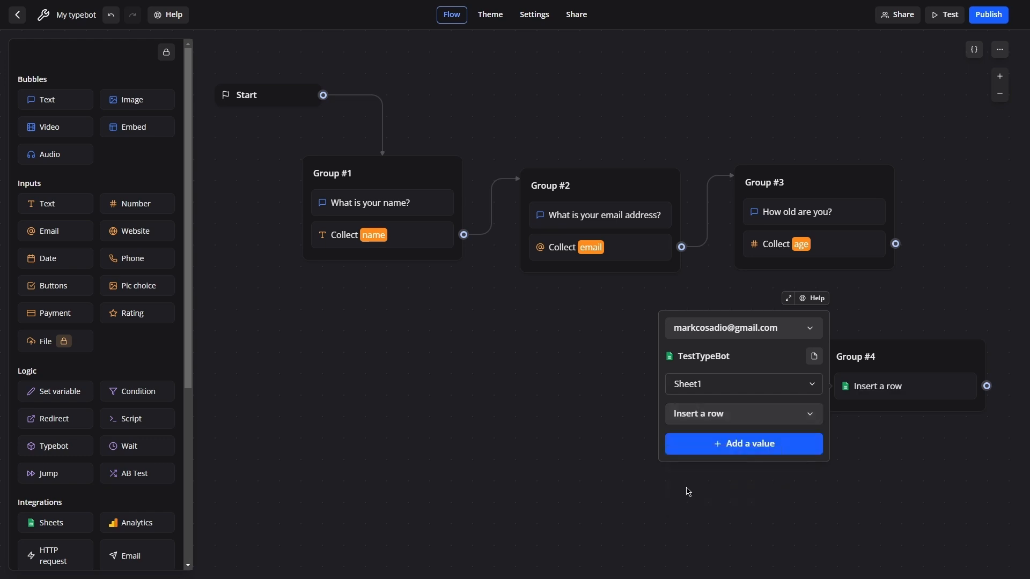
{"action": "left_click", "coordinate": [753, 453]}
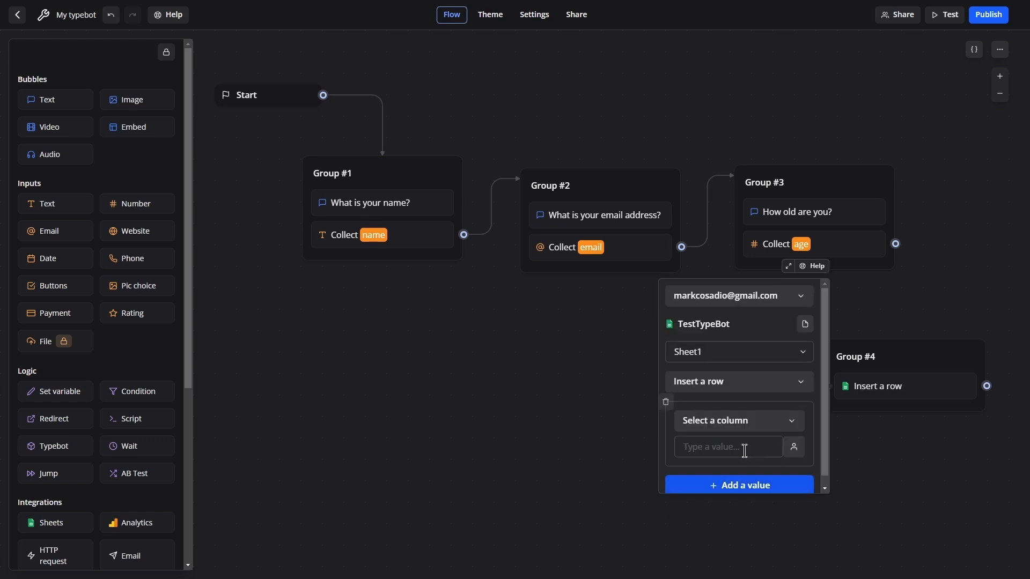
{"action": "left_click", "coordinate": [739, 422]}
{"action": "left_click", "coordinate": [702, 457]}
{"action": "left_click", "coordinate": [794, 447]}
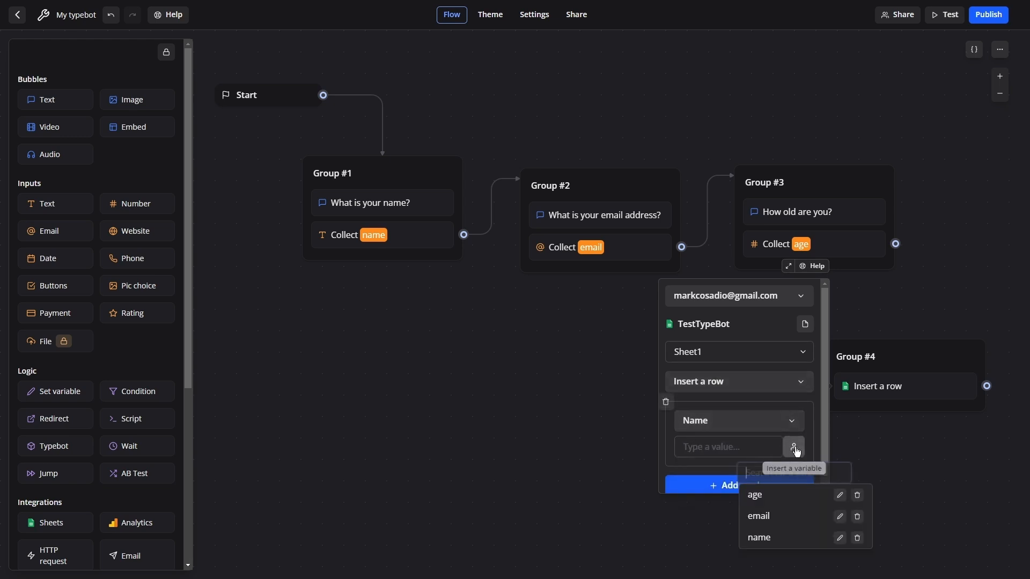
{"action": "left_click", "coordinate": [764, 537]}
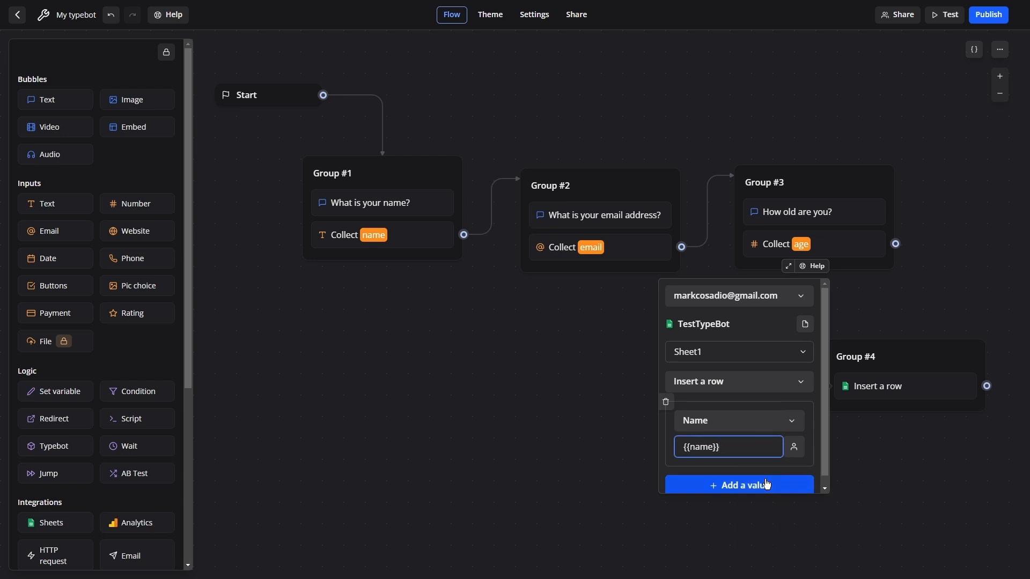
Add a second value mapping the Email column to the email variable.
{"action": "scroll", "coordinate": [749, 485], "scroll_direction": "down", "scroll_amount": 1}
{"action": "left_click", "coordinate": [749, 483]}
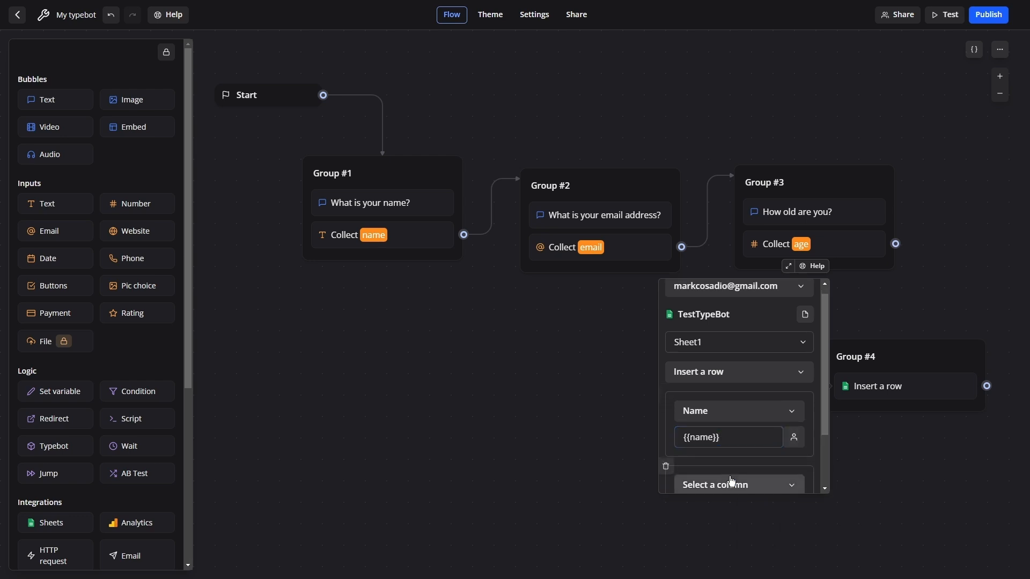
{"action": "scroll", "coordinate": [783, 435], "scroll_direction": "down", "scroll_amount": 3}
{"action": "left_click", "coordinate": [781, 416]}
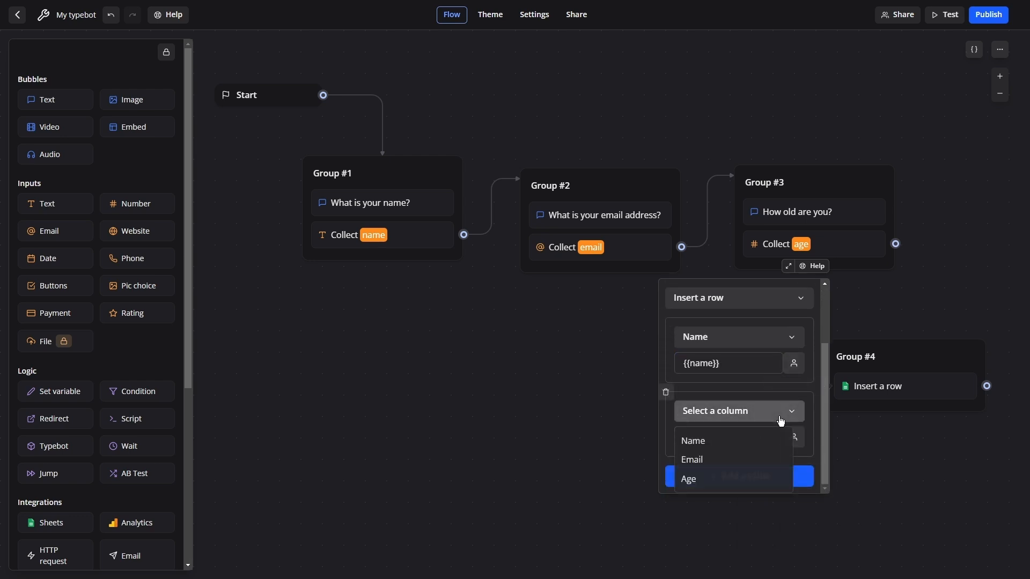
{"action": "left_click", "coordinate": [707, 459]}
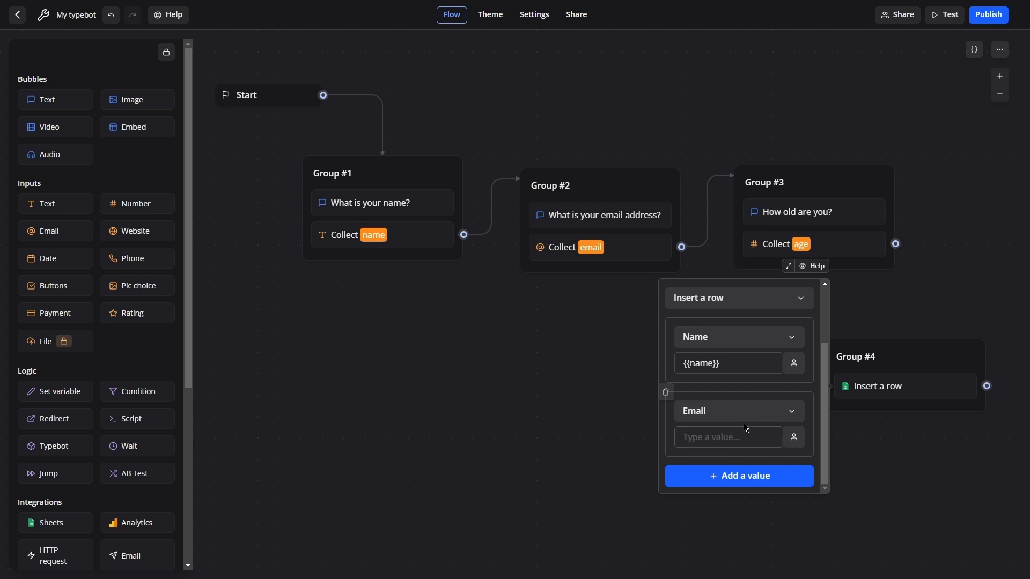
{"action": "left_click", "coordinate": [794, 437]}
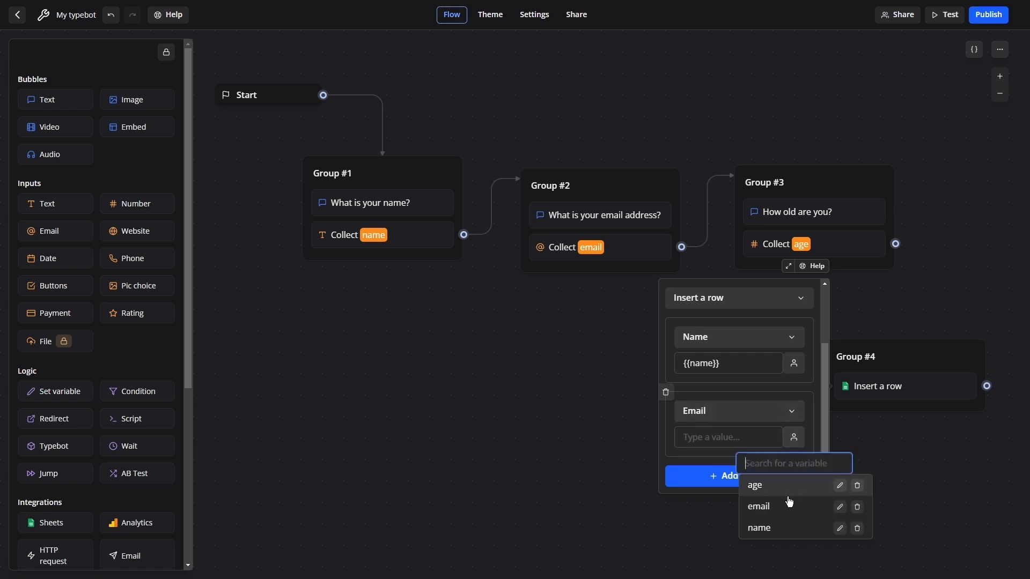
{"action": "left_click", "coordinate": [771, 507]}
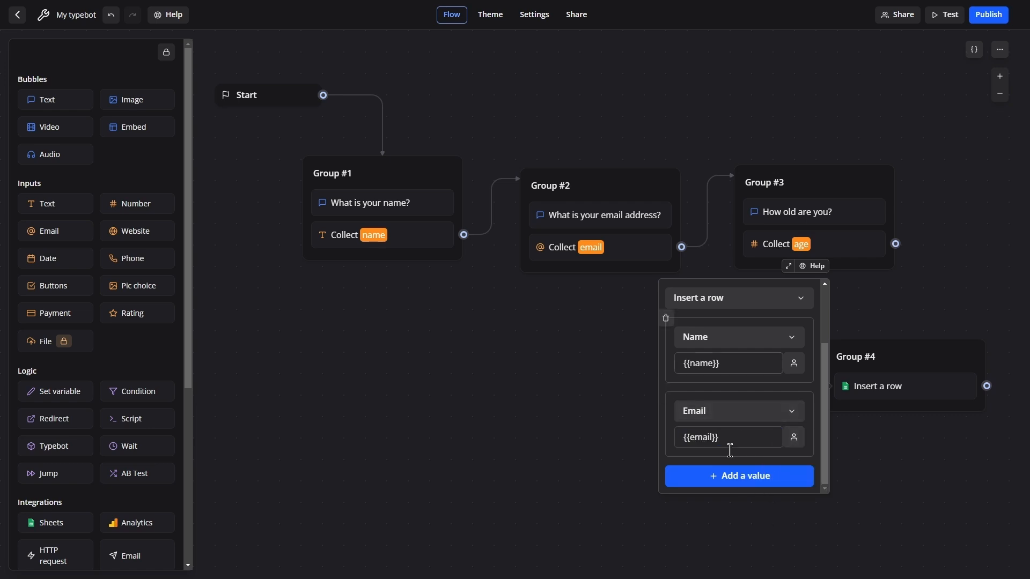
Add a third value mapping the Age column to the age variable and close the block settings.
{"action": "left_click", "coordinate": [732, 476]}
{"action": "scroll", "coordinate": [740, 465], "scroll_direction": "down", "scroll_amount": 2}
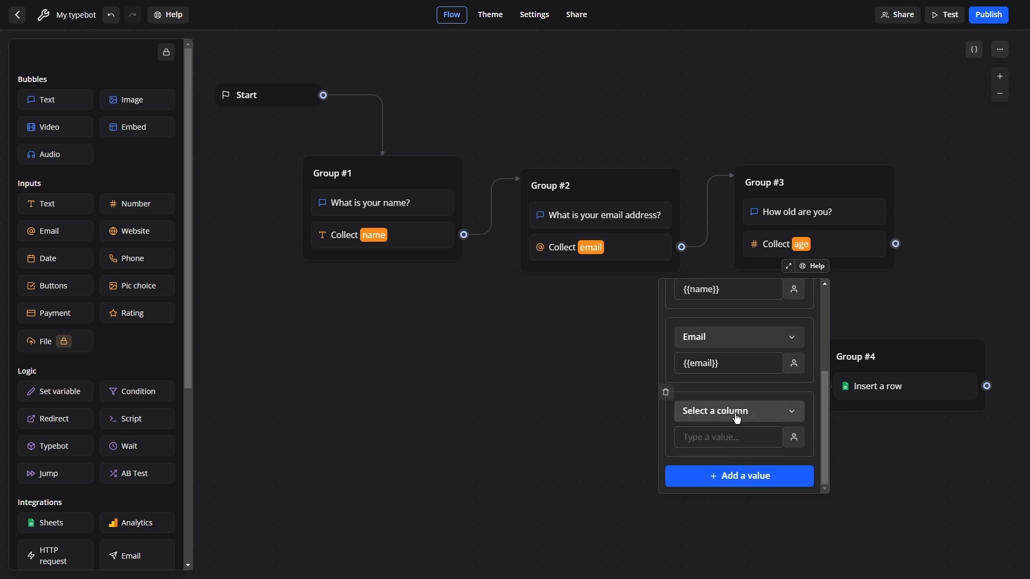
{"action": "left_click", "coordinate": [736, 412]}
{"action": "left_click", "coordinate": [708, 480]}
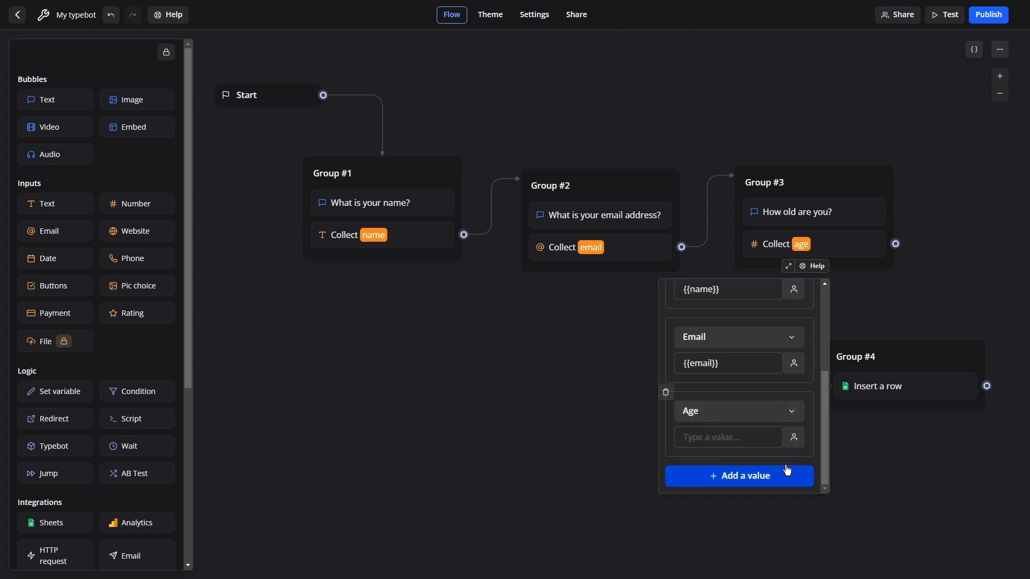
{"action": "left_click", "coordinate": [795, 438]}
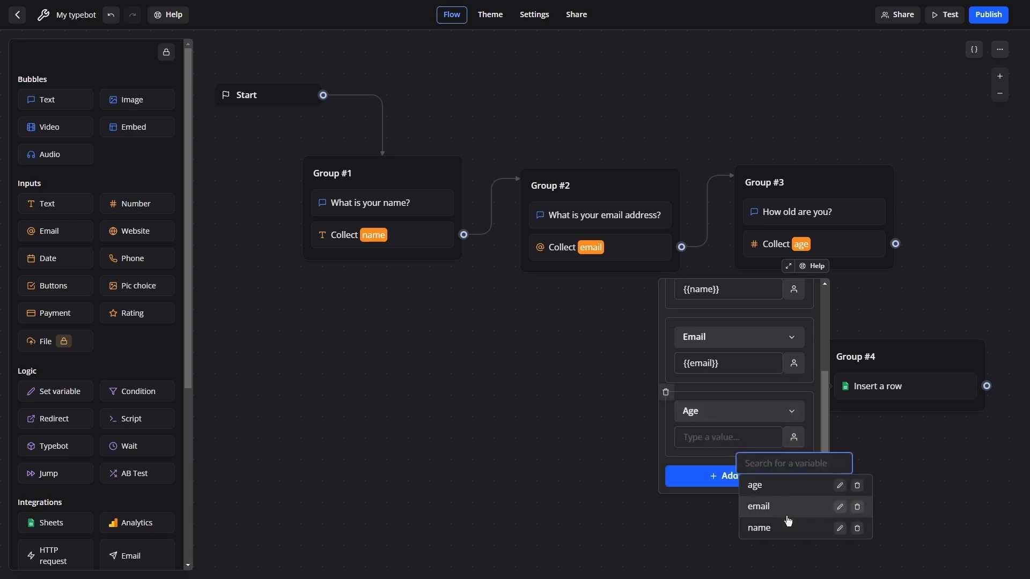
{"action": "left_click", "coordinate": [770, 485]}
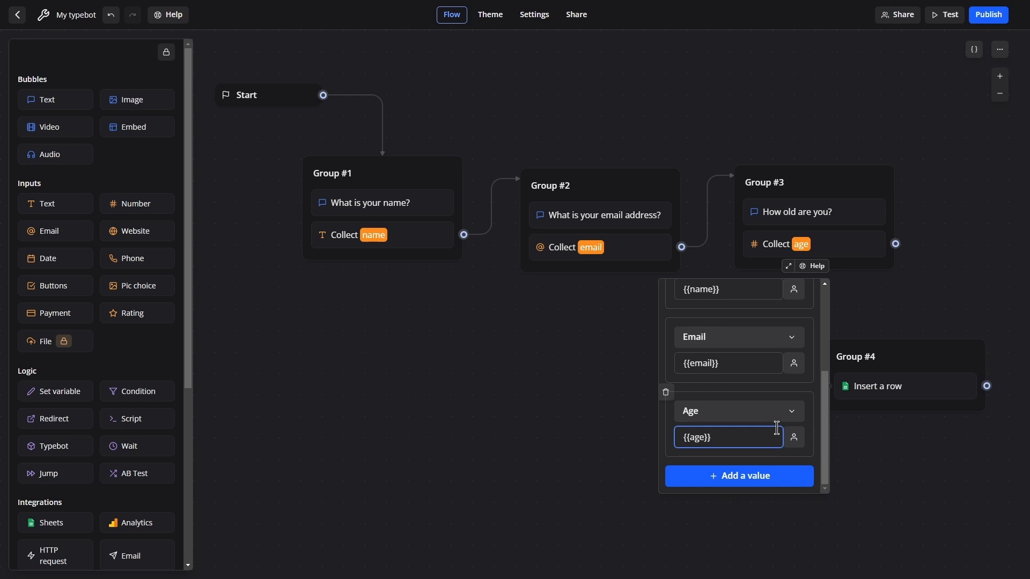
{"action": "left_click", "coordinate": [542, 430]}
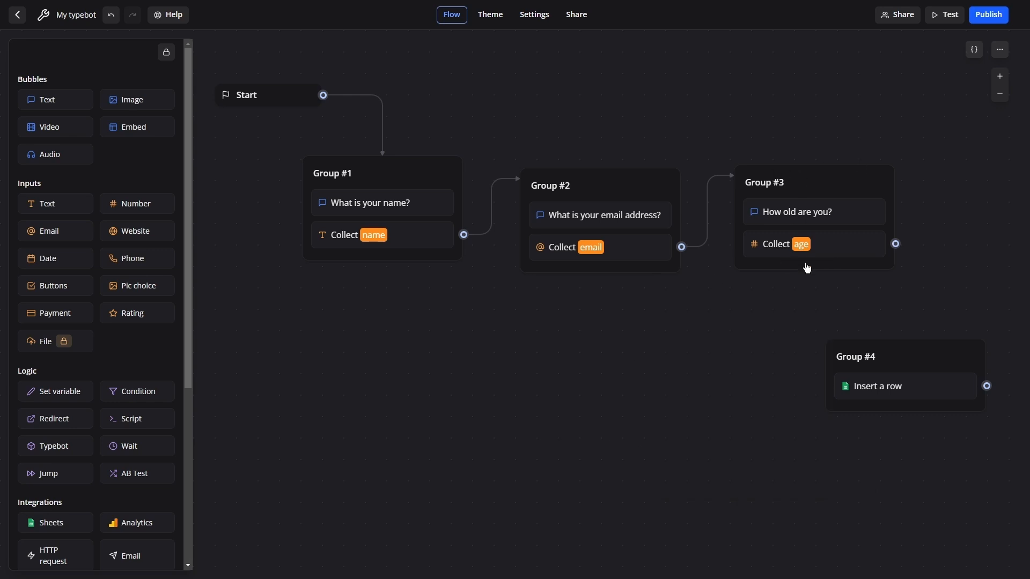
Connect Group #3 to Group #4 and test the bot, answering with a sample name, an email address and age 32.
{"action": "left_click_drag", "start_coordinate": [896, 243], "coordinate": [921, 356]}
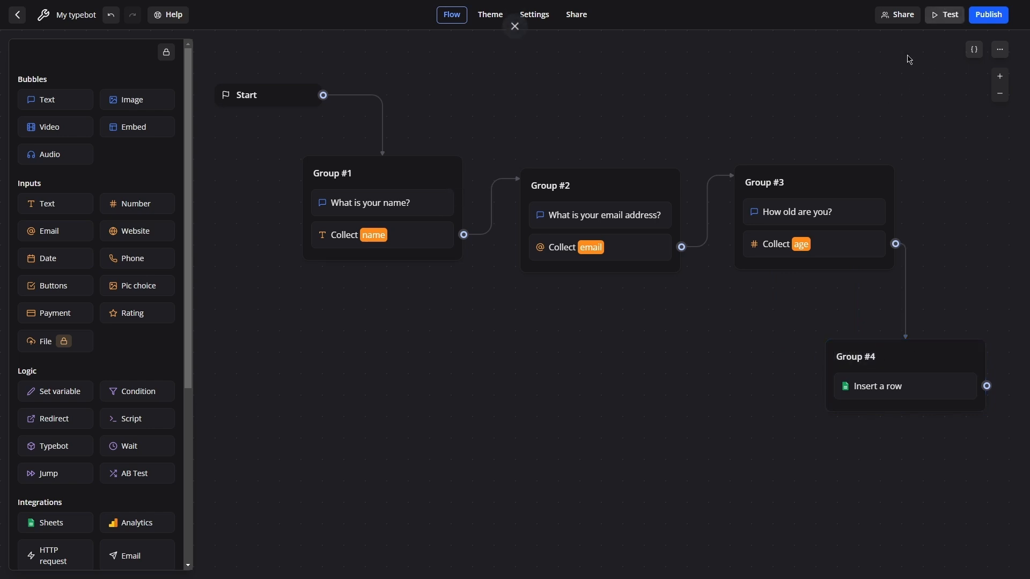
{"action": "left_click", "coordinate": [947, 16]}
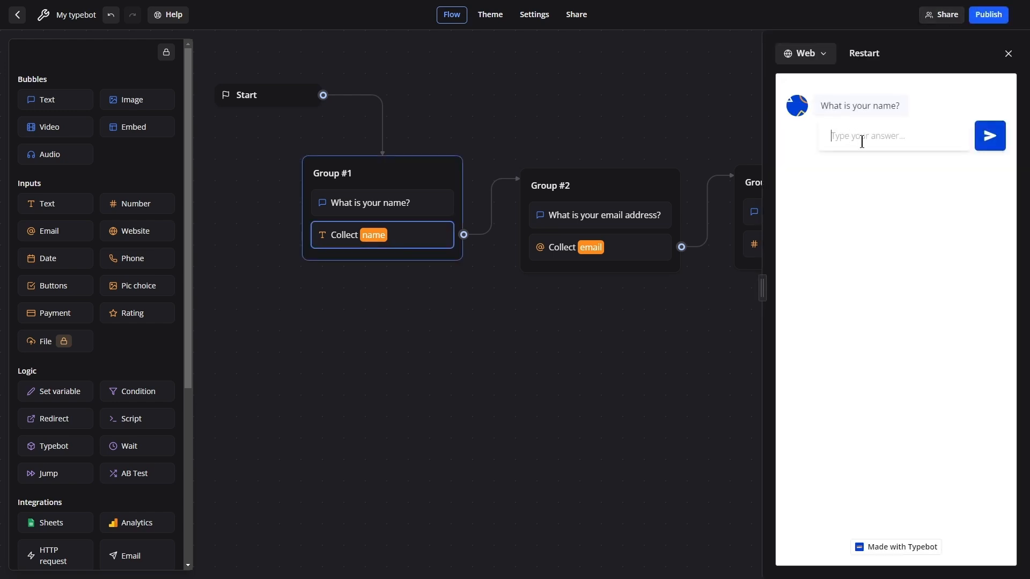
{"action": "type", "text": "Bob"}
{"action": "key", "text": "Return"}
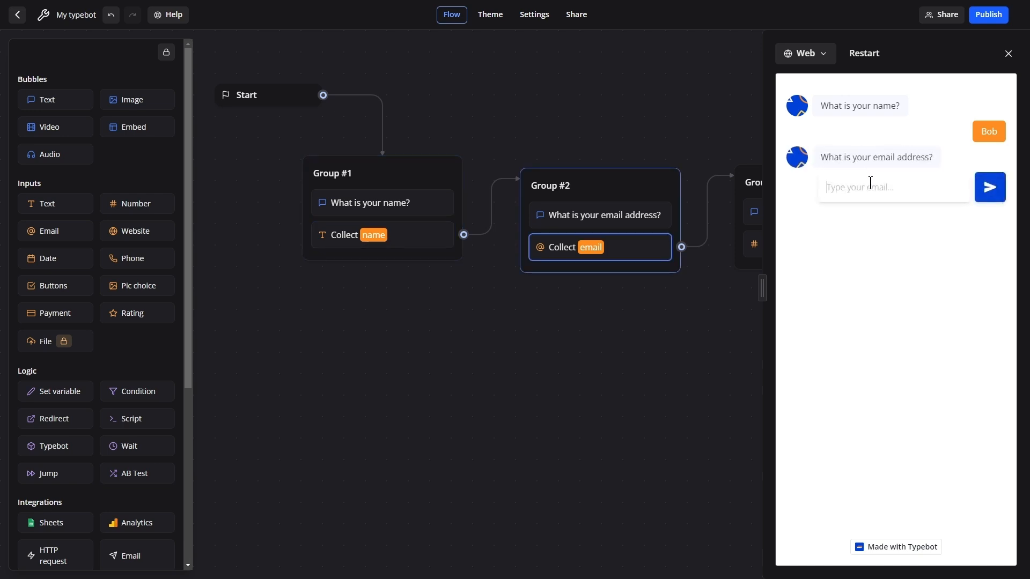
{"action": "key", "text": "Return"}
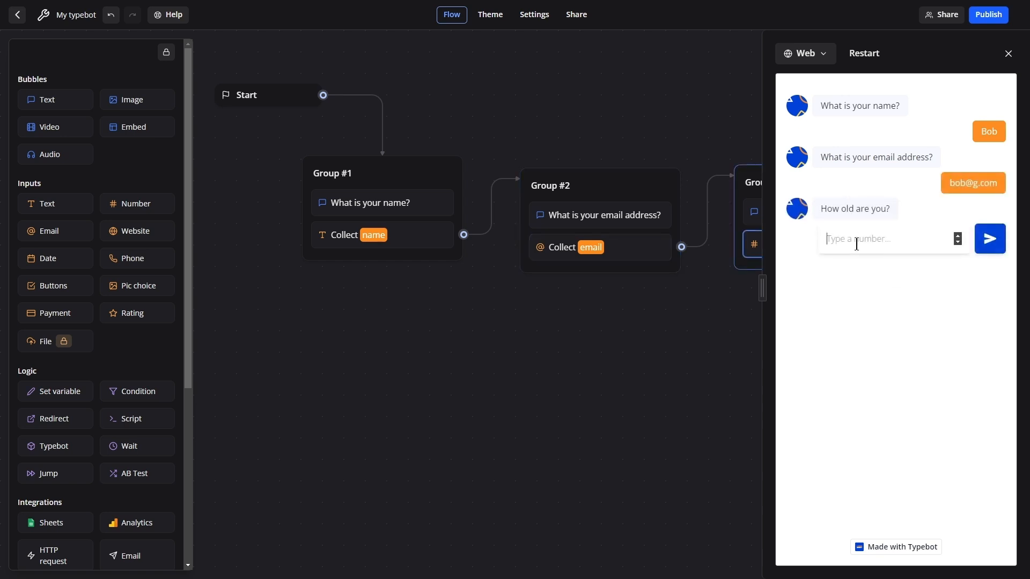
{"action": "type", "text": "32"}
{"action": "key", "text": "Return"}
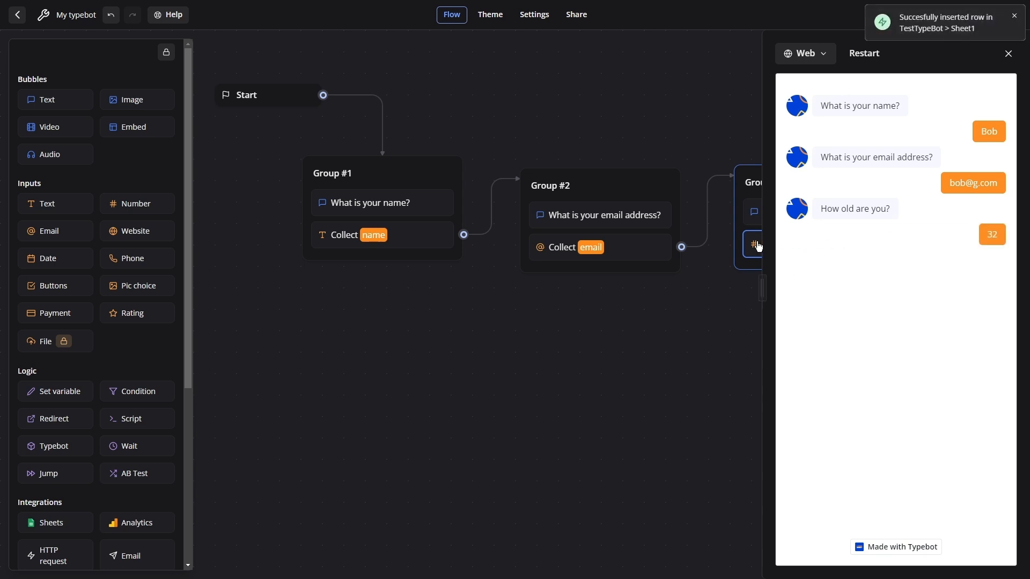
Check the spreadsheet's new row of answers against the test entries.
{"action": "key", "text": "alt+Tab"}
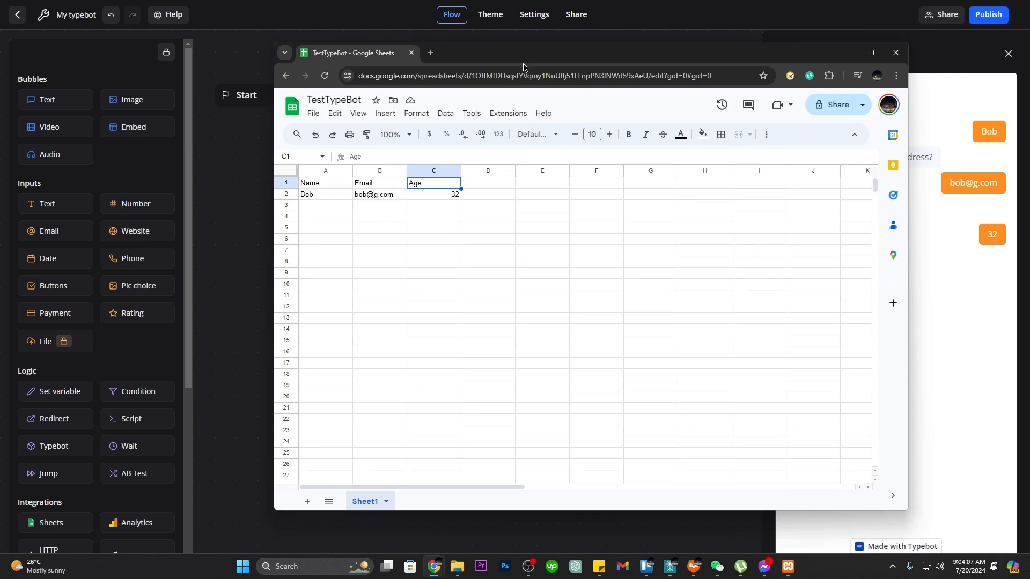
{"action": "left_click", "coordinate": [319, 195]}
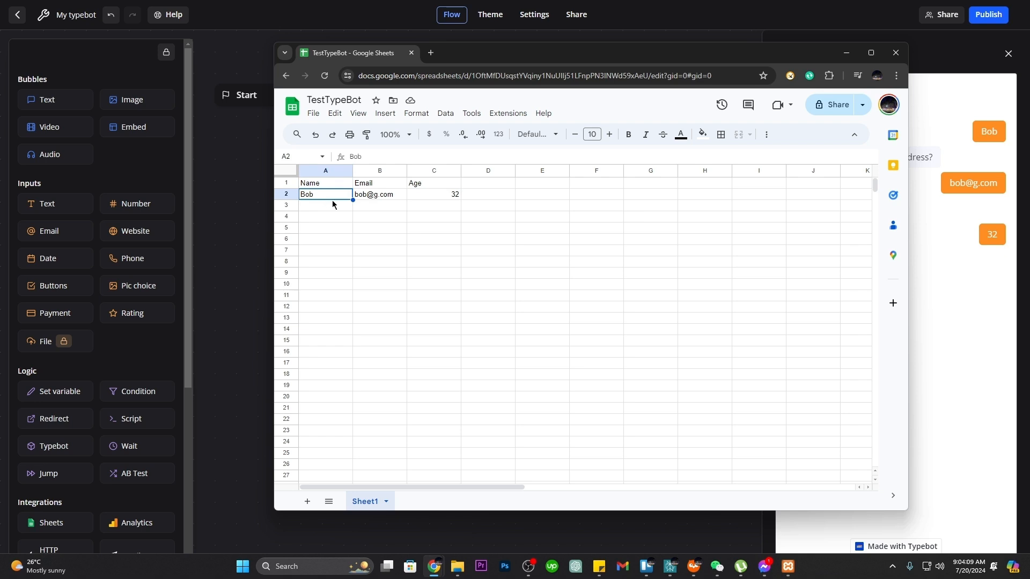
{"action": "left_click", "coordinate": [387, 197]}
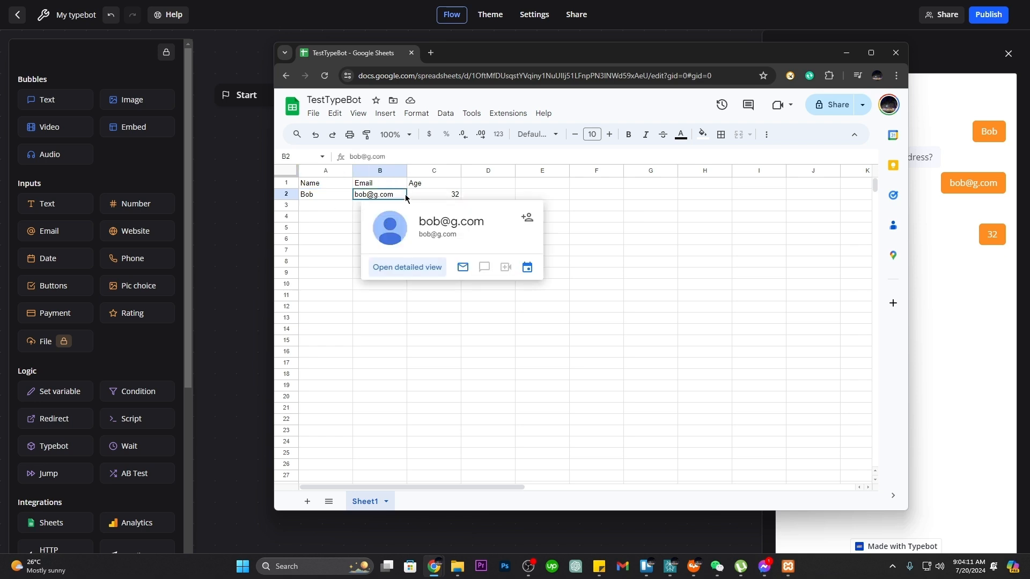
{"action": "left_click", "coordinate": [437, 199]}
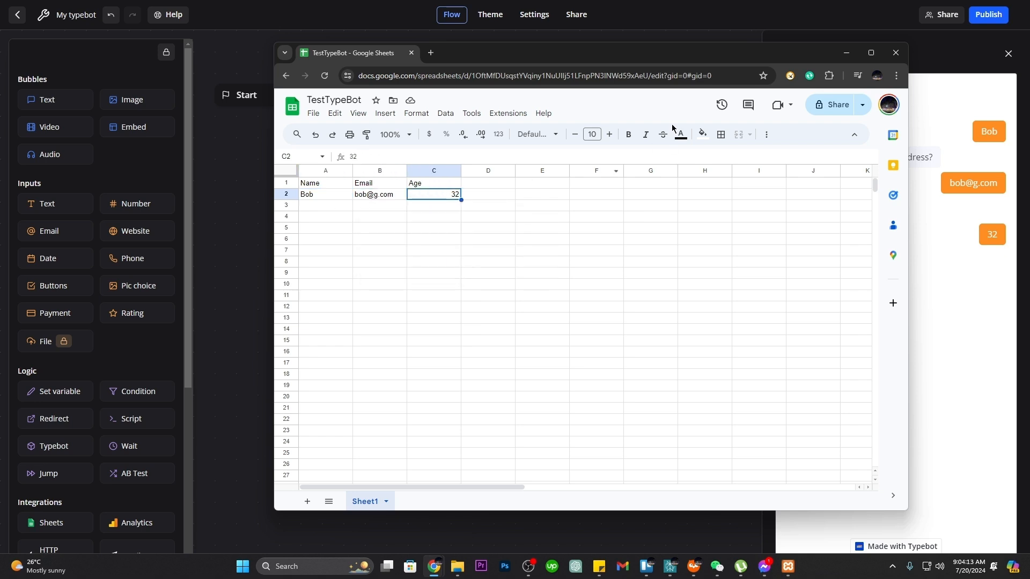
{"action": "left_click_drag", "start_coordinate": [672, 61], "coordinate": [609, 74]}
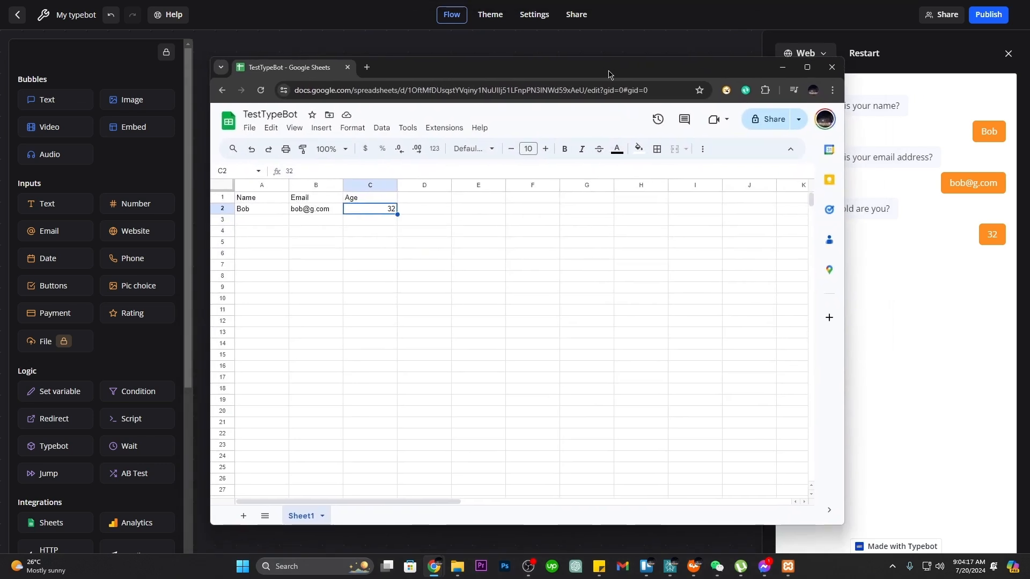